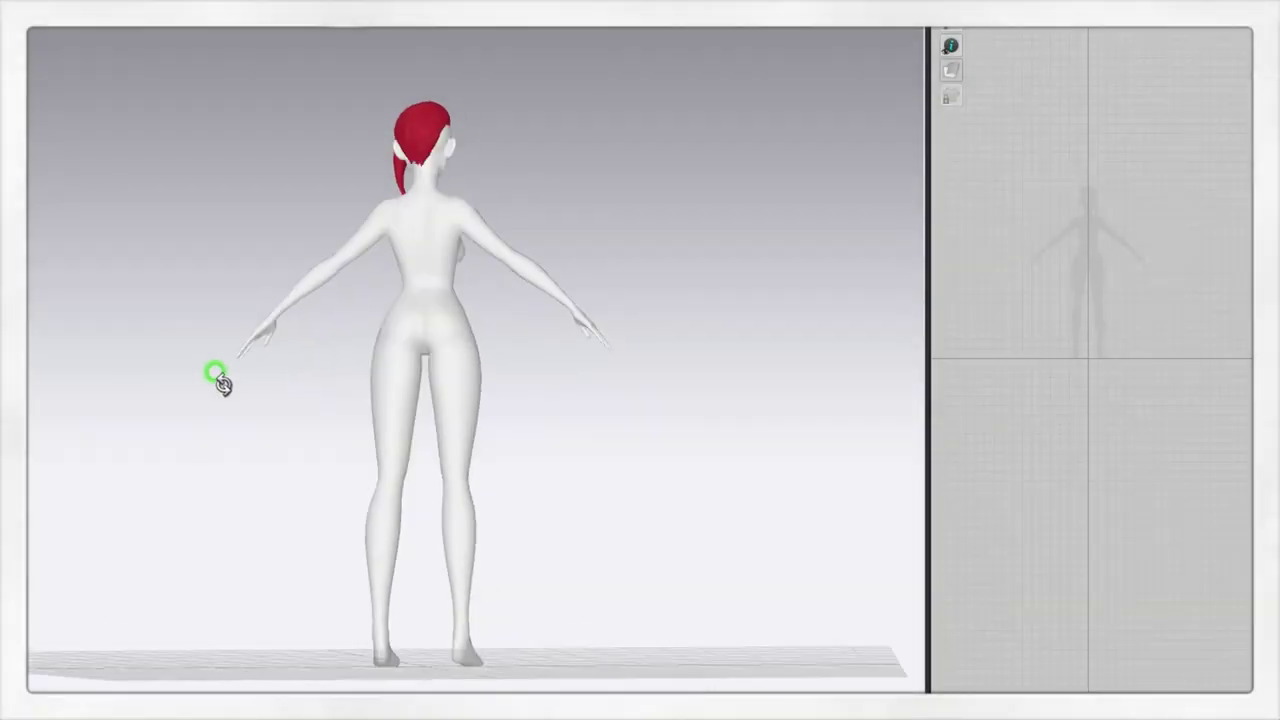
# Import the dress pattern DXF file (AAMA/ASTM) with the default import options.
pyautogui.moveTo(222, 385); pyautogui.dragTo(258, 396, button='right')
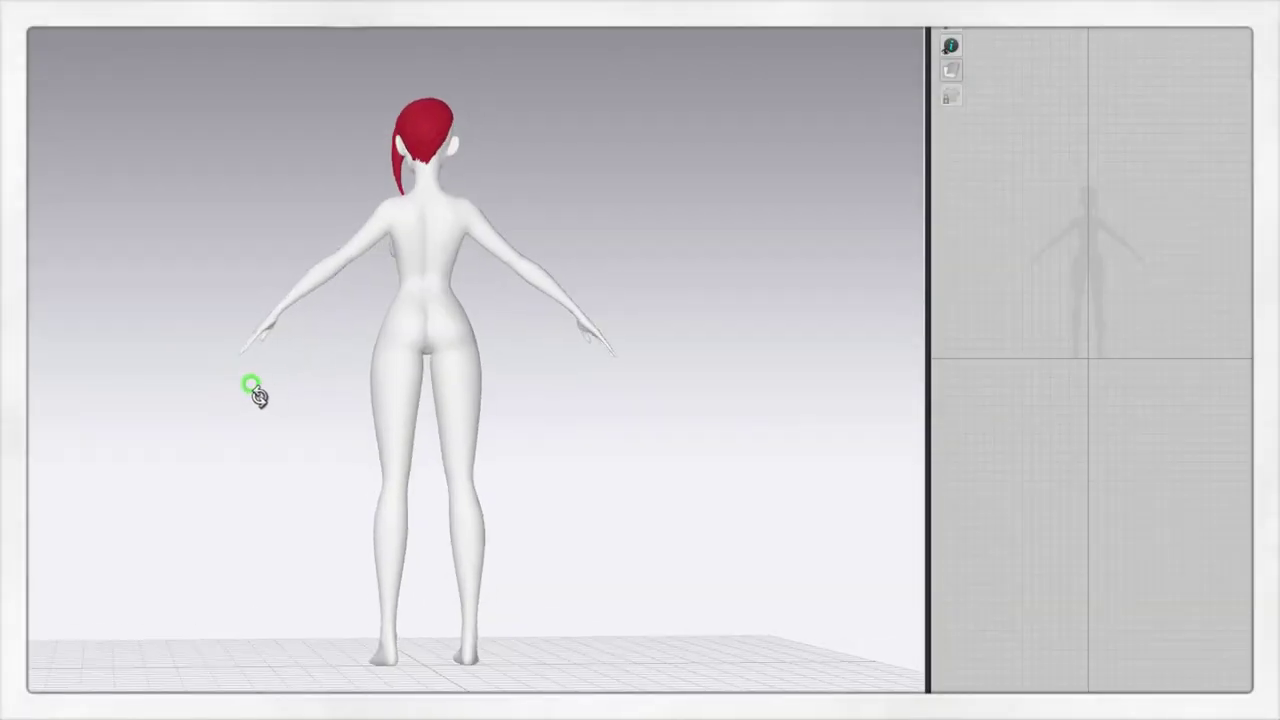
pyautogui.hotkey('alt', 'f')
pyautogui.moveTo(70, 47)
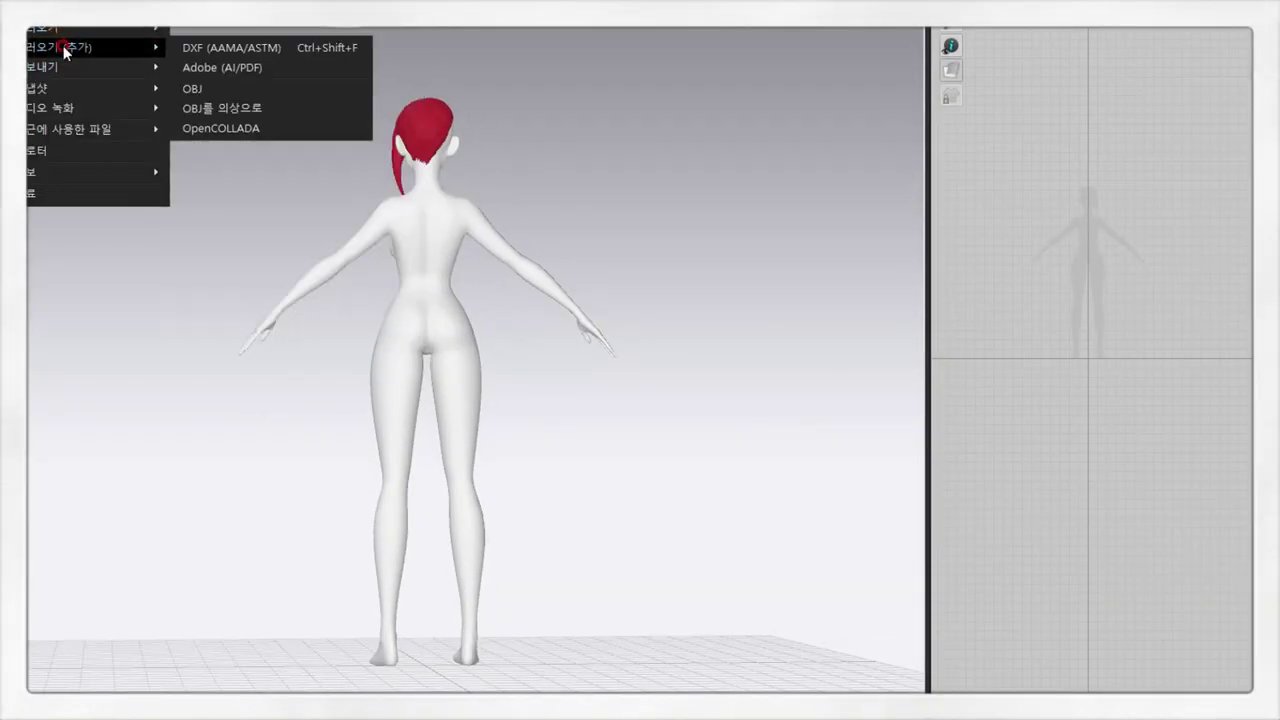
pyautogui.click(205, 30)
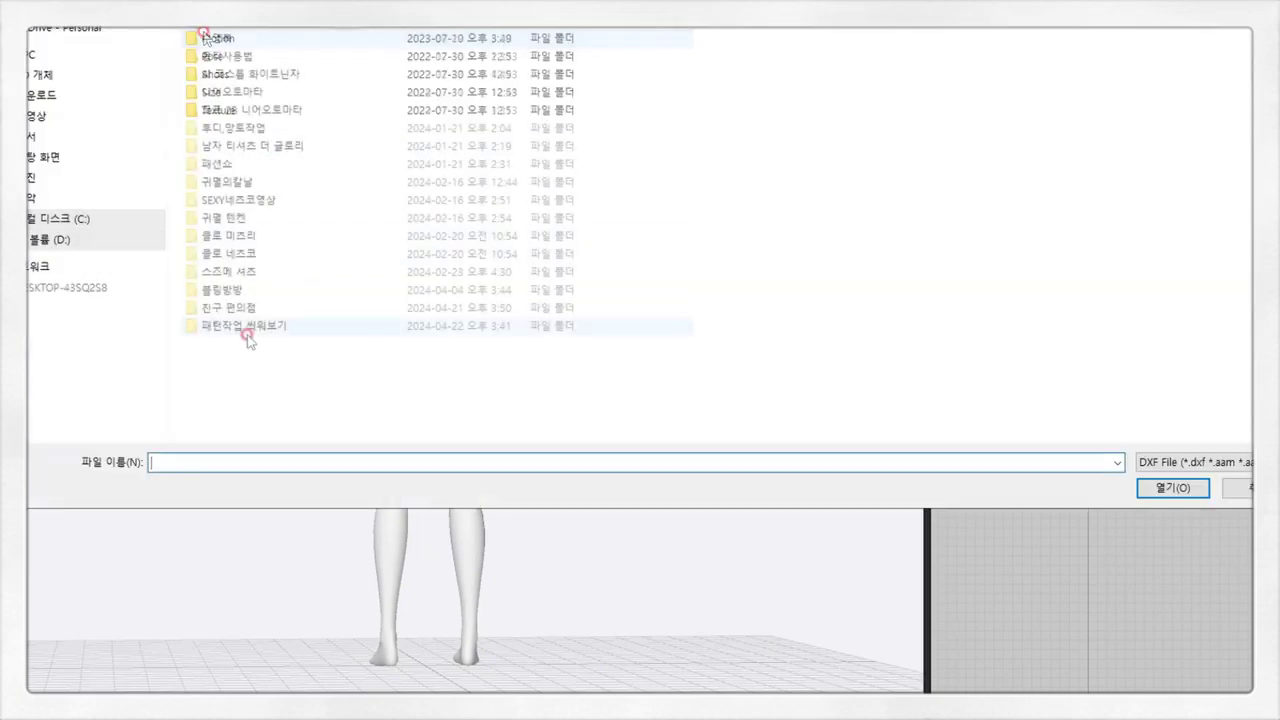
pyautogui.click(1173, 489)
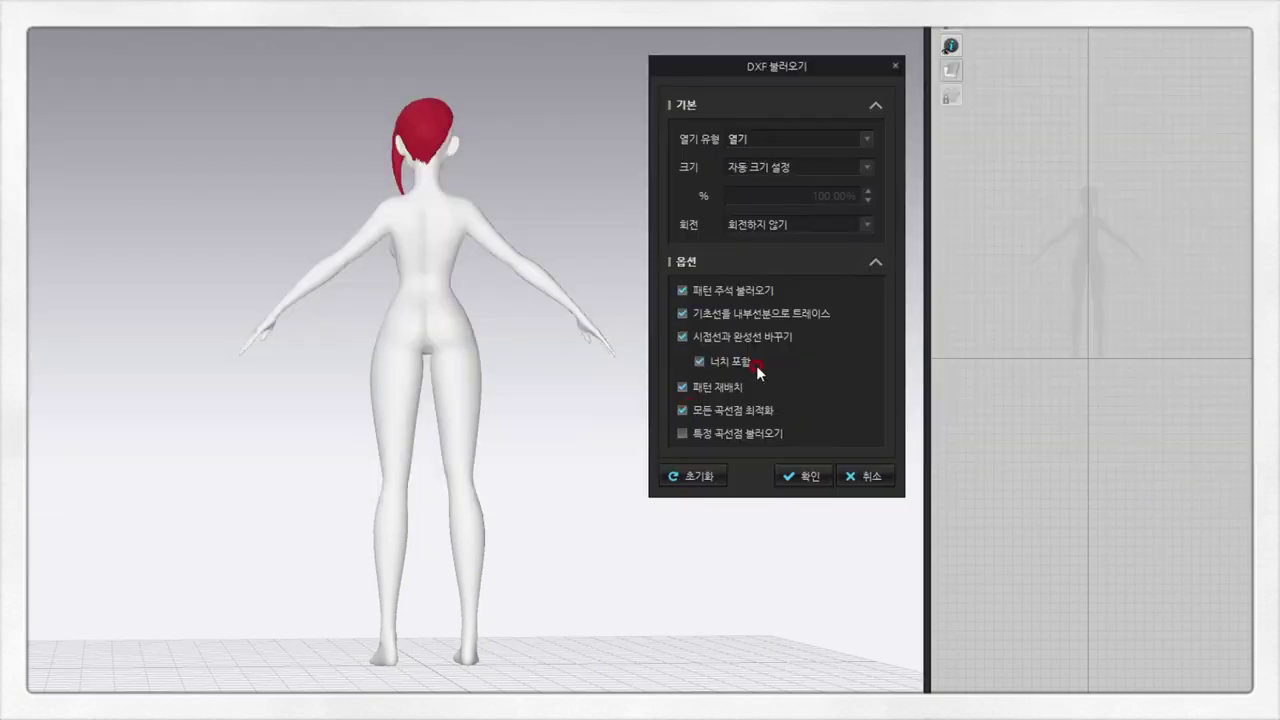
pyautogui.click(800, 478)
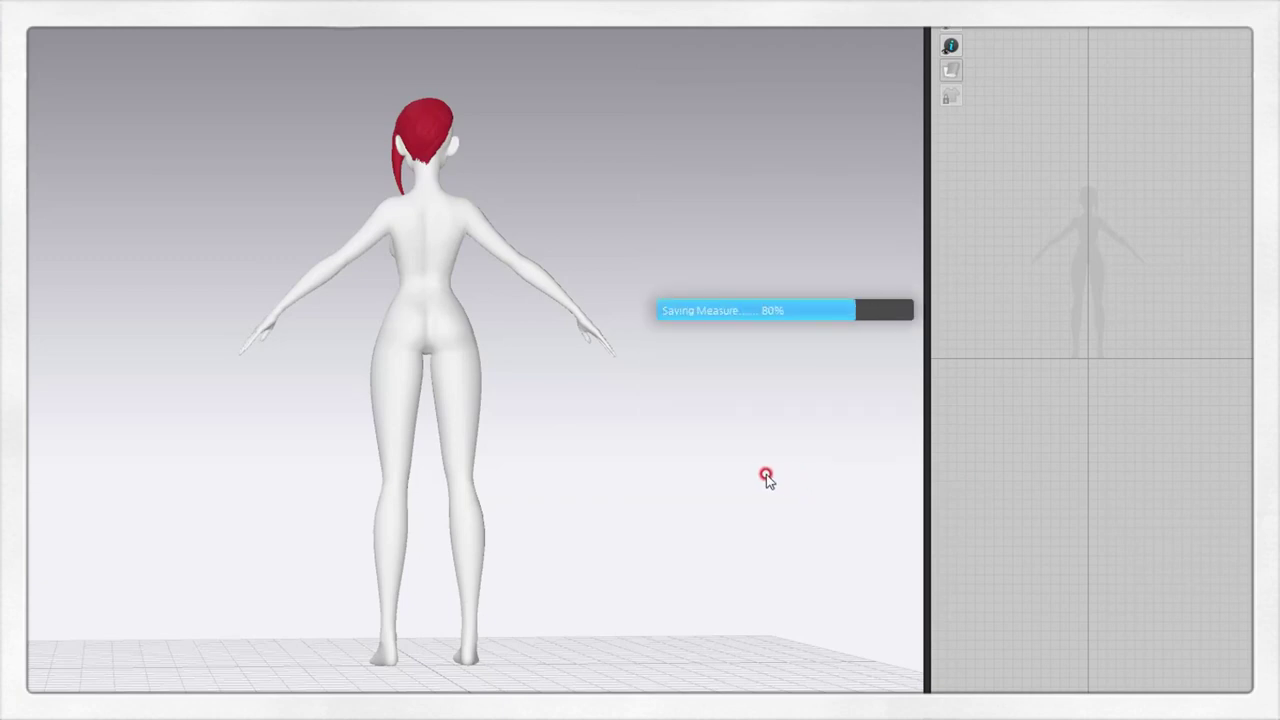
# Lift the dress panels and small strip piece off the floor beside the avatar.
pyautogui.moveTo(645, 420)
pyautogui.mouseDown(button='right')
pyautogui.moveTo(603, 437)
pyautogui.moveTo(757, 451)
pyautogui.moveTo(600, 486)
pyautogui.moveTo(583, 440)
pyautogui.moveTo(540, 455)
pyautogui.mouseUp(button='right')
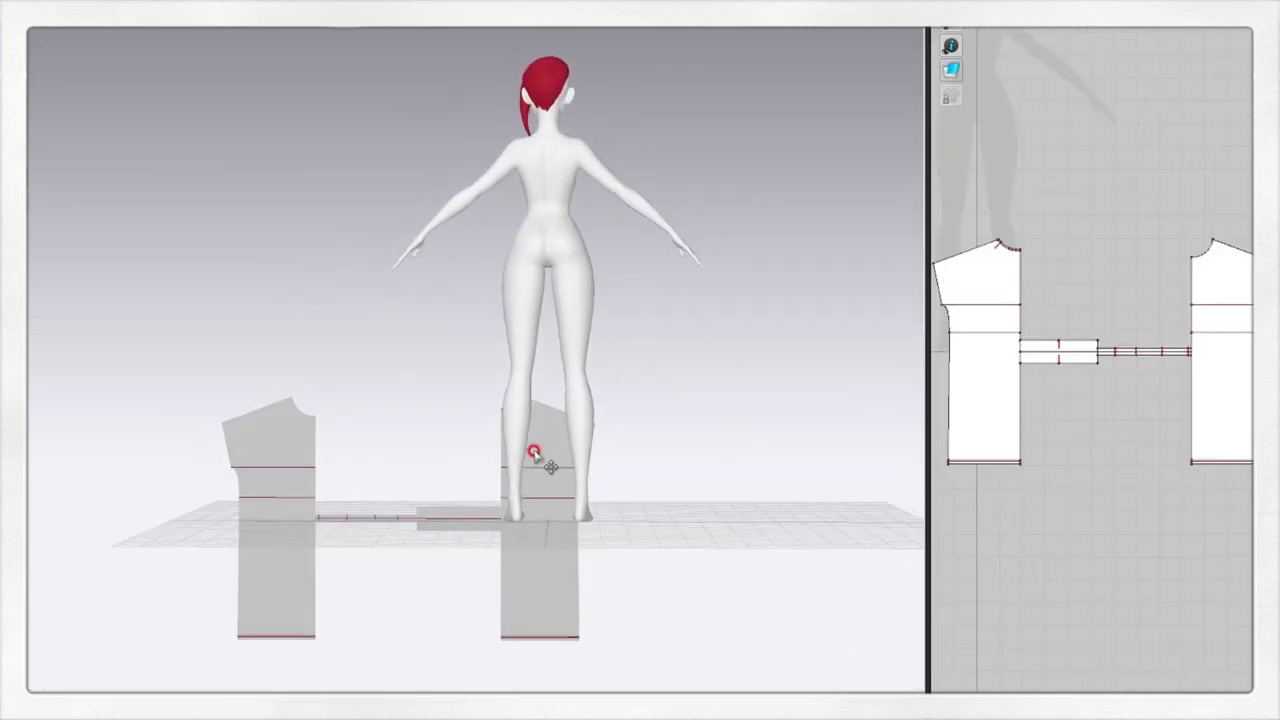
pyautogui.moveTo(540, 455); pyautogui.dragTo(623, 223)
pyautogui.moveTo(266, 460); pyautogui.dragTo(394, 168)
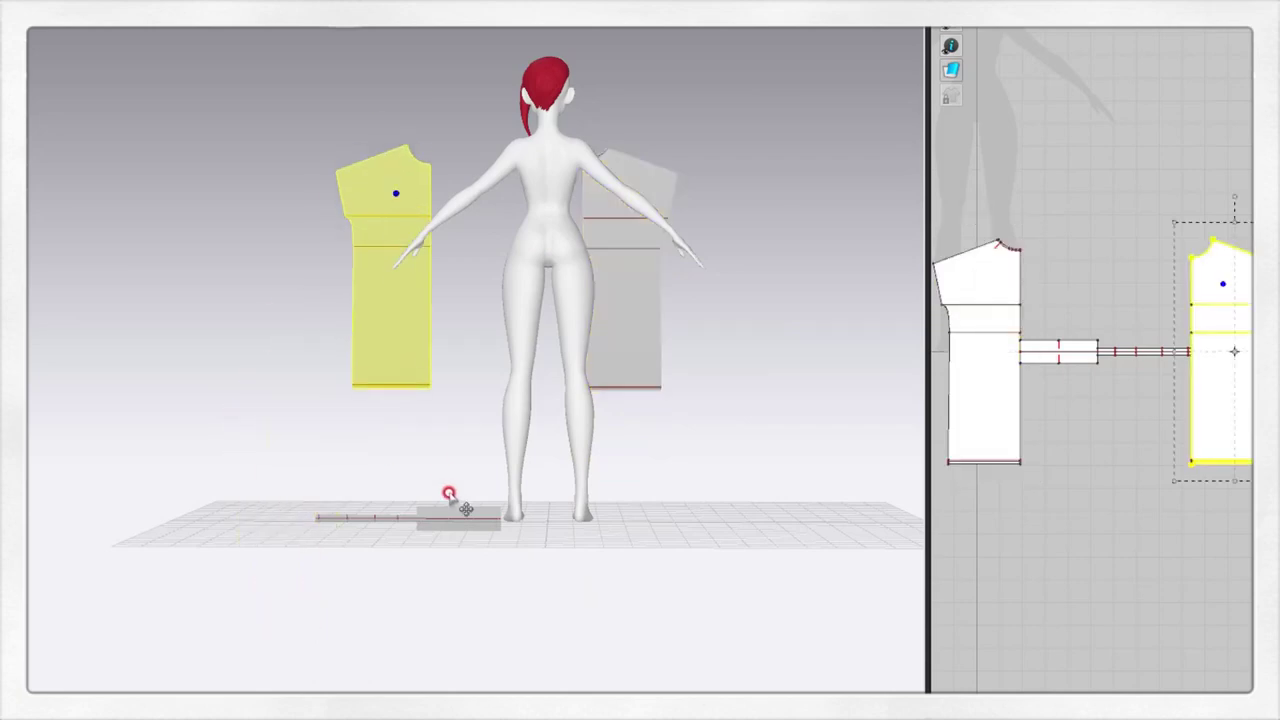
pyautogui.moveTo(455, 516); pyautogui.dragTo(277, 213)
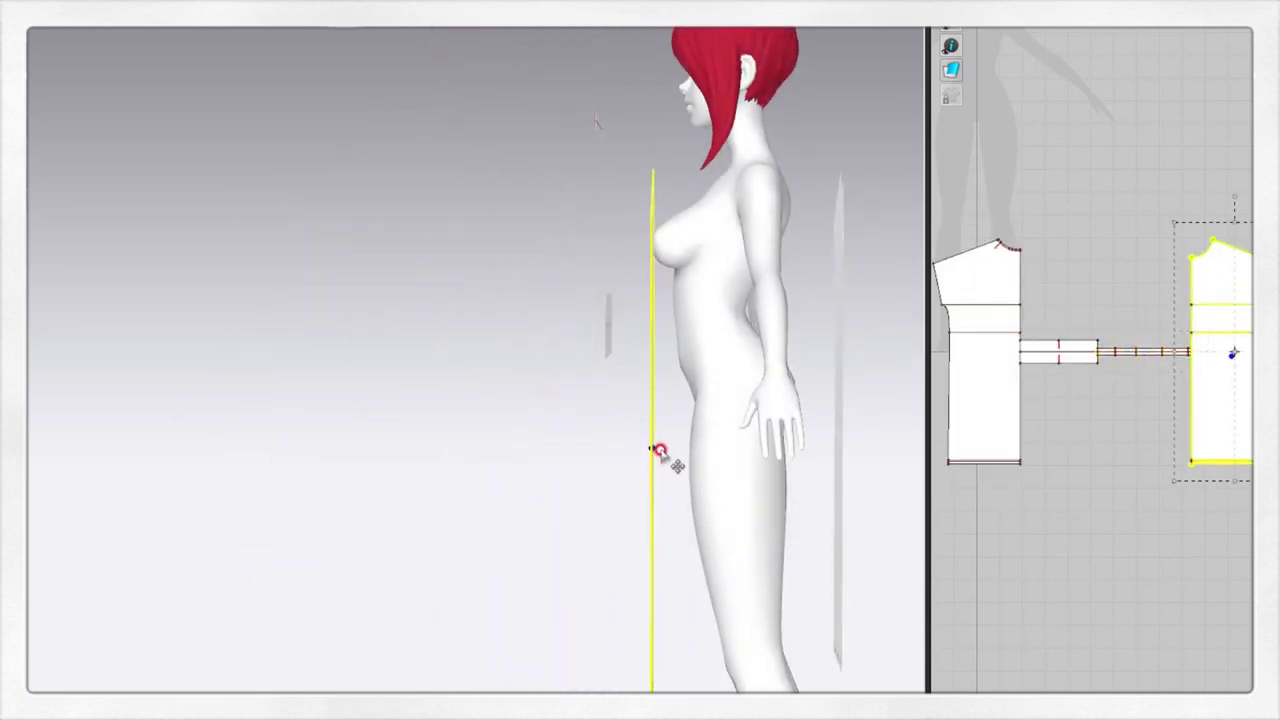
pyautogui.moveTo(660, 450); pyautogui.dragTo(872, 435, button='right')
pyautogui.moveTo(533, 437)
pyautogui.mouseDown(button='right')
pyautogui.moveTo(343, 457)
pyautogui.moveTo(326, 446)
pyautogui.mouseUp(button='right')
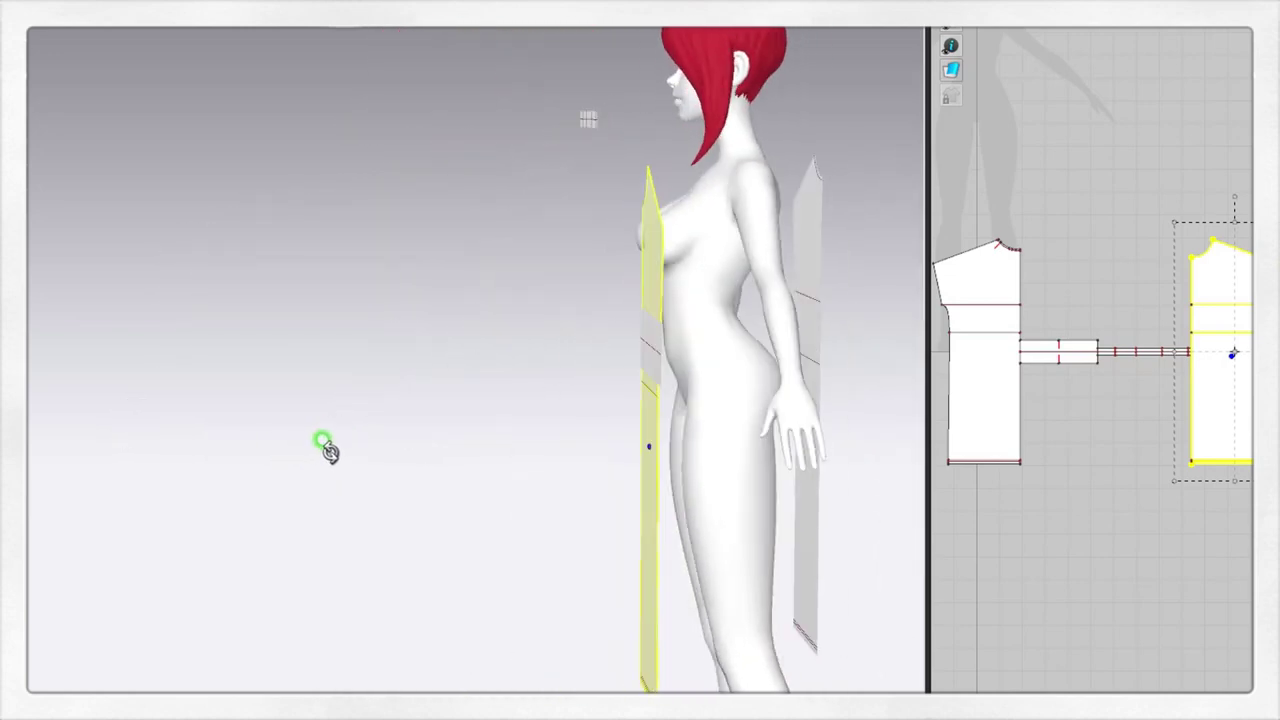
pyautogui.moveTo(596, 445)
pyautogui.mouseDown(button='middle')
pyautogui.moveTo(694, 466)
pyautogui.moveTo(503, 466)
pyautogui.moveTo(554, 449)
pyautogui.mouseUp(button='middle')
# Check the back panel, head strip, sleeve strip and front torso panel around the avatar.
pyautogui.click(527, 437)
pyautogui.moveTo(489, 471)
pyautogui.mouseDown(button='right')
pyautogui.moveTo(652, 467)
pyautogui.moveTo(629, 271)
pyautogui.mouseUp(button='right')
pyautogui.click(625, 157)
pyautogui.moveTo(625, 157)
pyautogui.mouseDown(button='right')
pyautogui.moveTo(557, 237)
pyautogui.moveTo(662, 155)
pyautogui.mouseUp(button='right')
pyautogui.moveTo(783, 165); pyautogui.dragTo(851, 257, button='right')
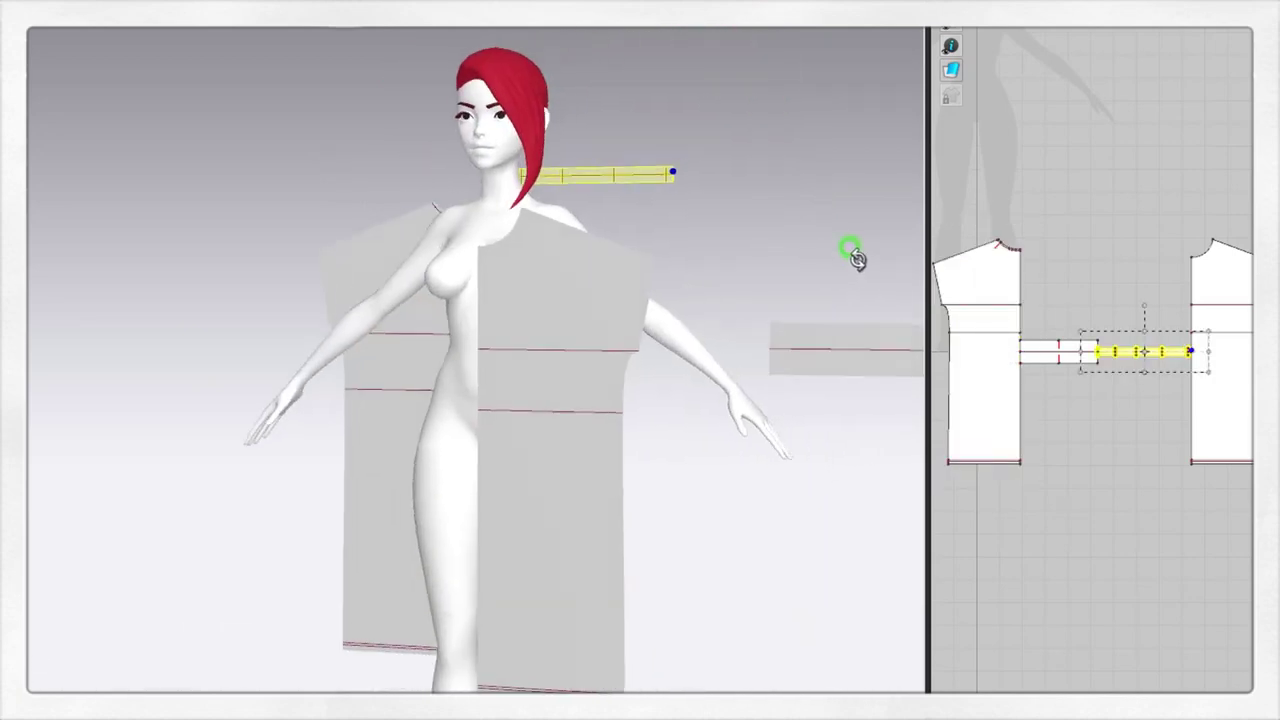
pyautogui.click(712, 312)
pyautogui.click(612, 300)
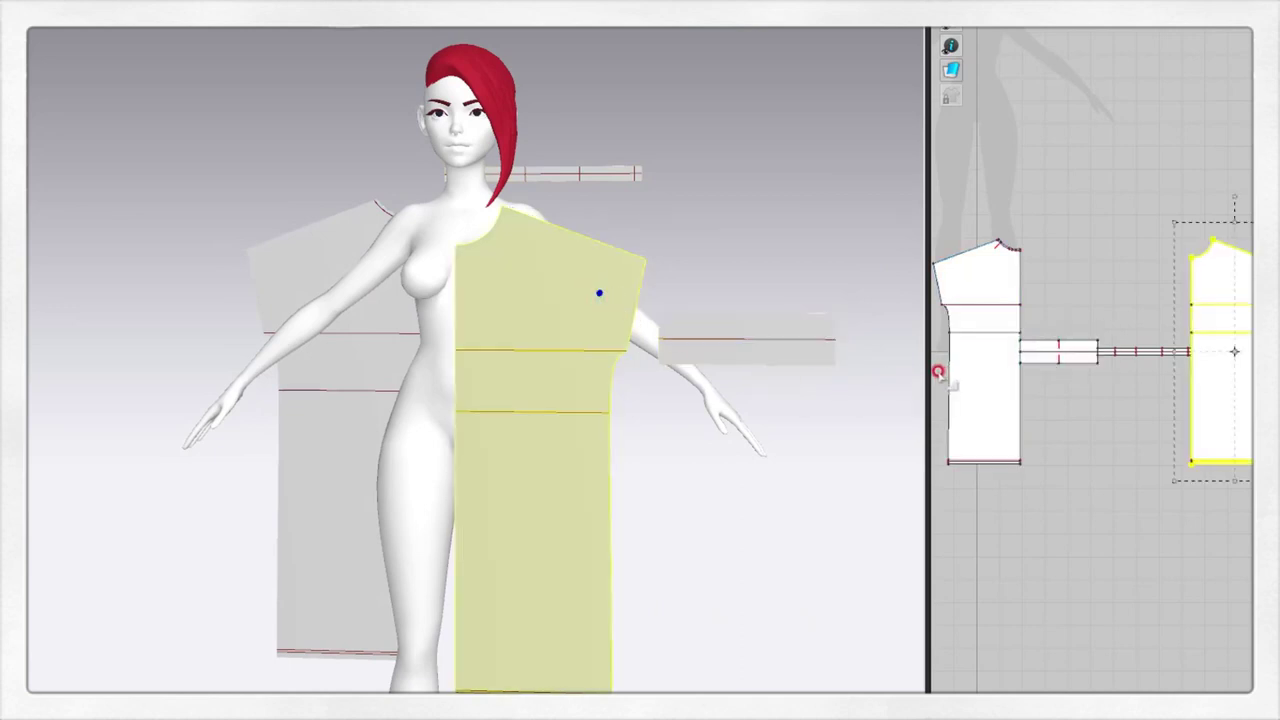
pyautogui.click(735, 420)
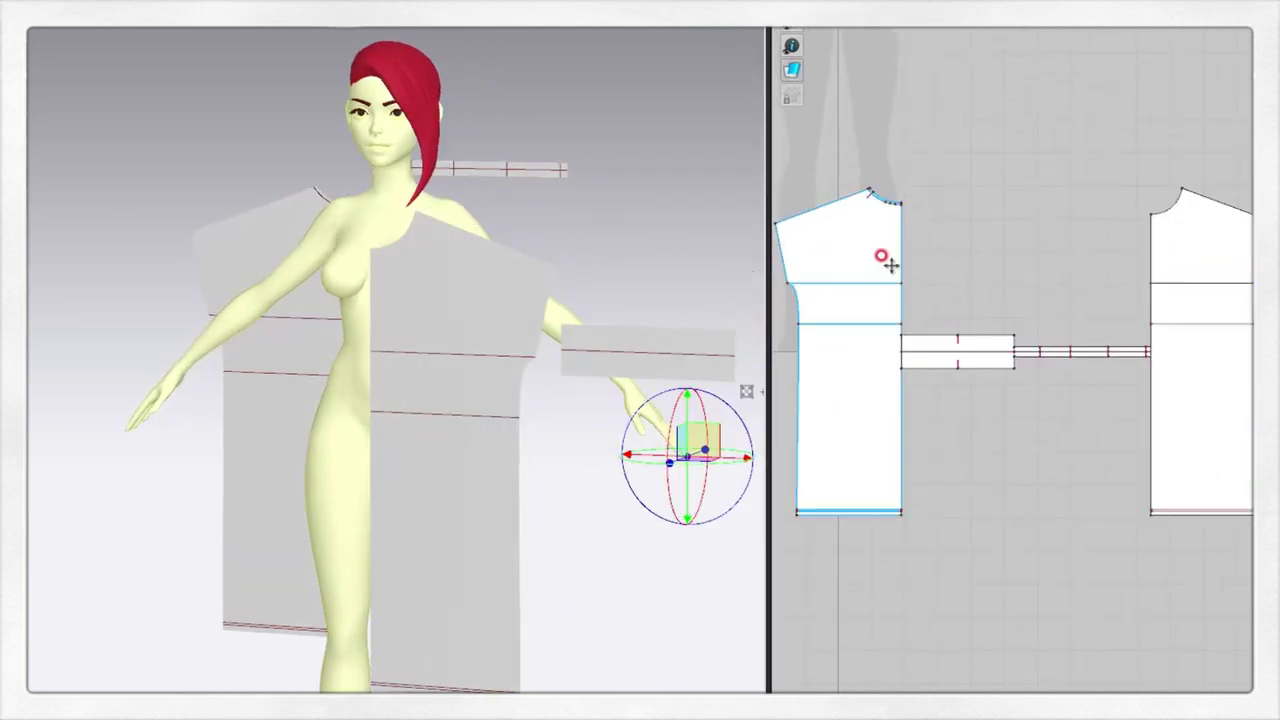
pyautogui.scroll(-5, 869, 343)
# Rearrange the pattern pieces side by side in the 2D layout.
pyautogui.moveTo(1013, 316); pyautogui.dragTo(880, 180)
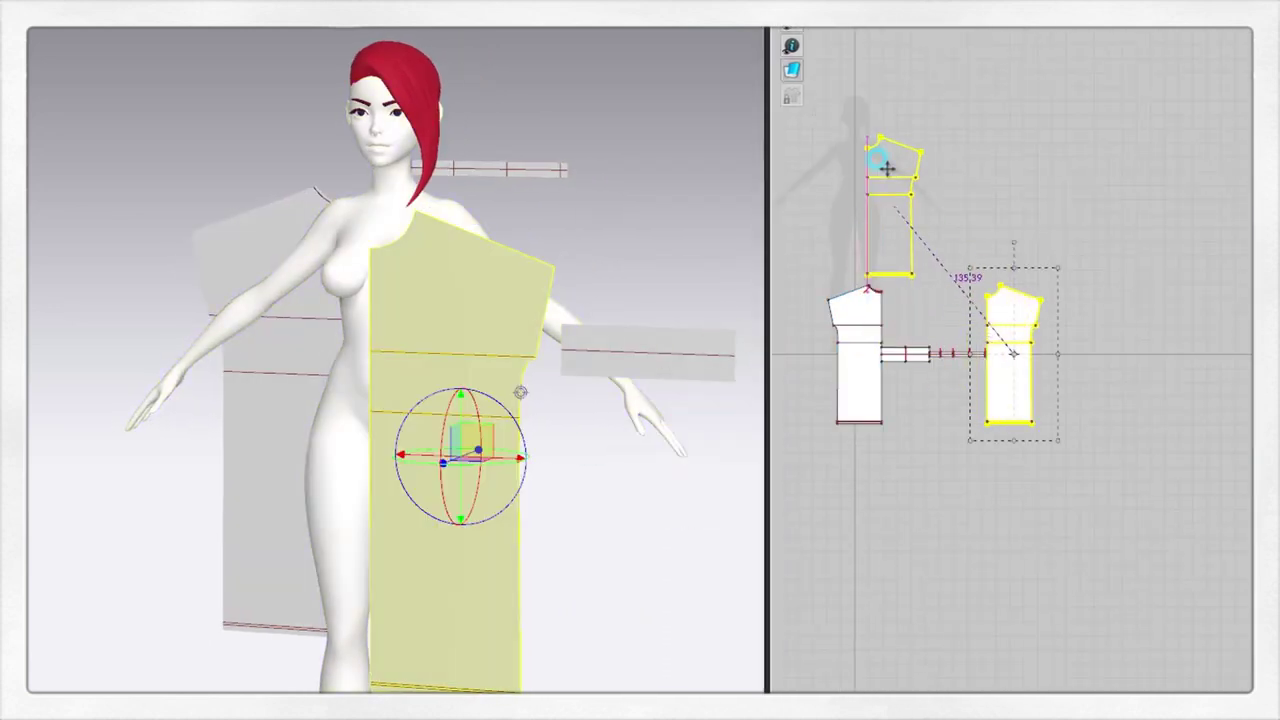
pyautogui.click(879, 297)
pyautogui.moveTo(879, 297); pyautogui.dragTo(971, 150)
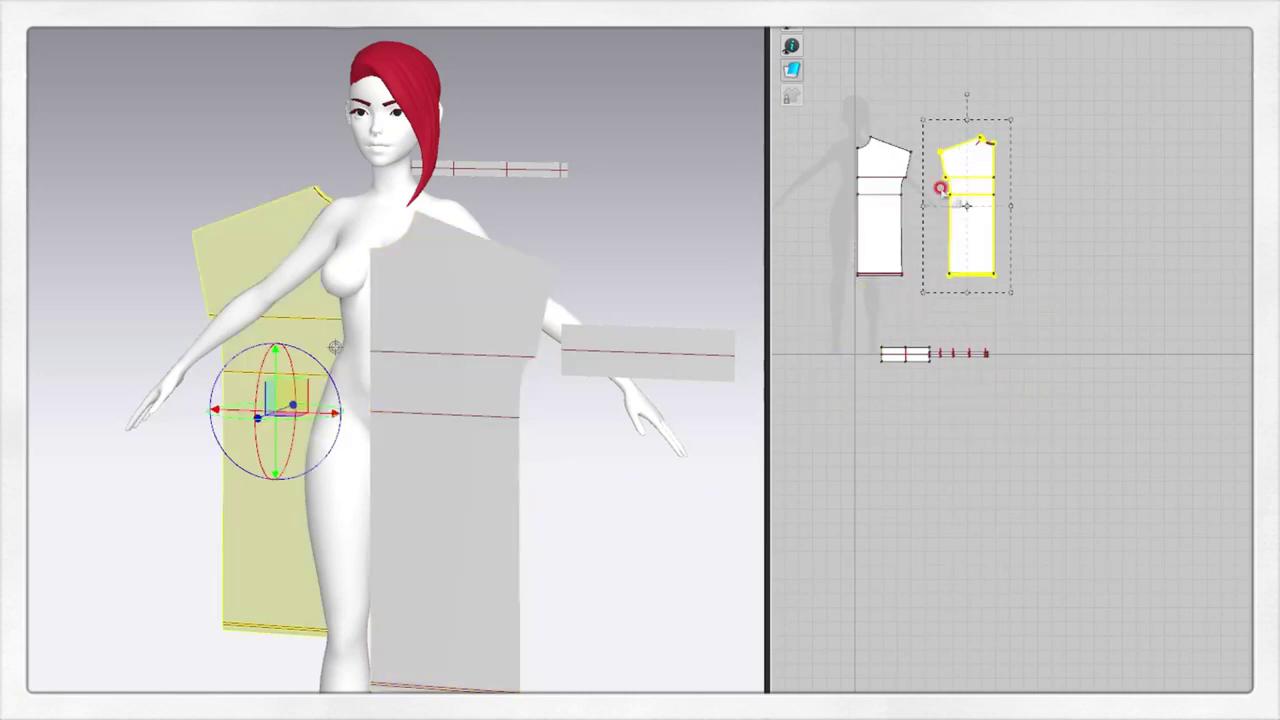
pyautogui.scroll(5, 920, 192)
pyautogui.click(872, 121)
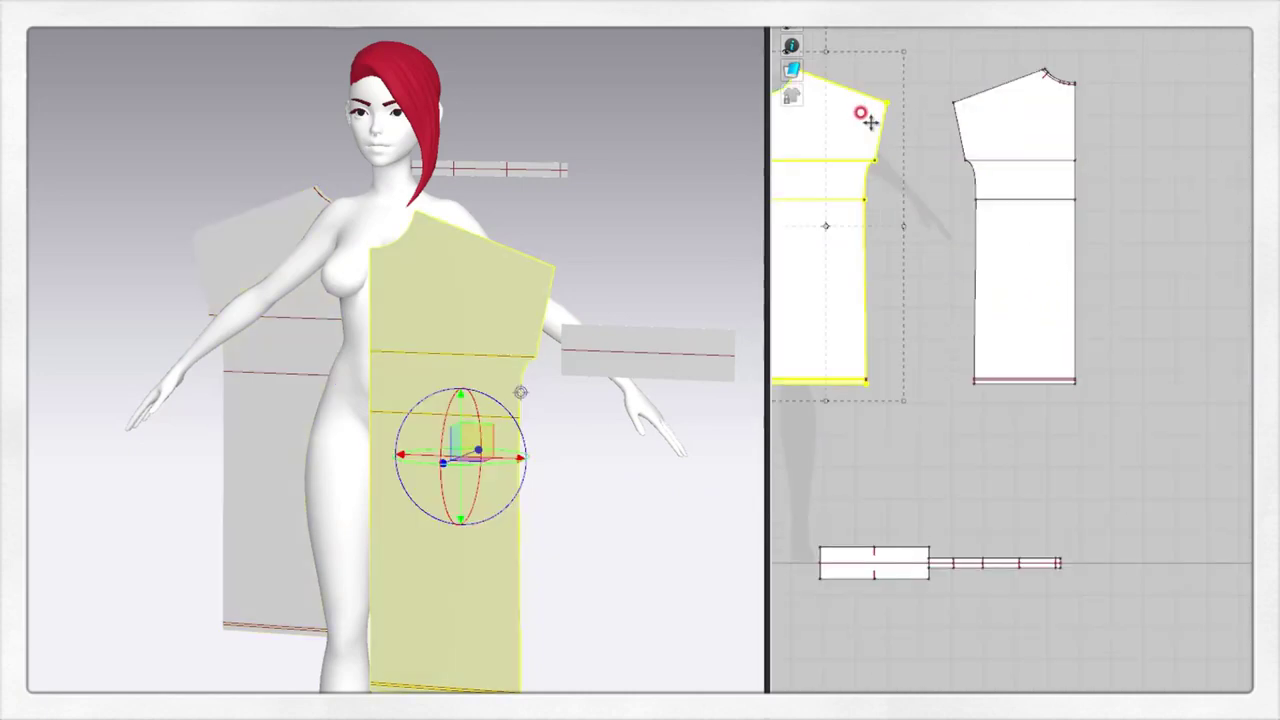
pyautogui.click(517, 305)
pyautogui.moveTo(530, 290)
pyautogui.mouseDown(button='right')
pyautogui.moveTo(560, 298)
pyautogui.moveTo(520, 260)
pyautogui.mouseUp(button='right')
# Flip the back panel horizontally so it sits on the correct side.
pyautogui.click(211, 214)
pyautogui.rightClick(249, 412)
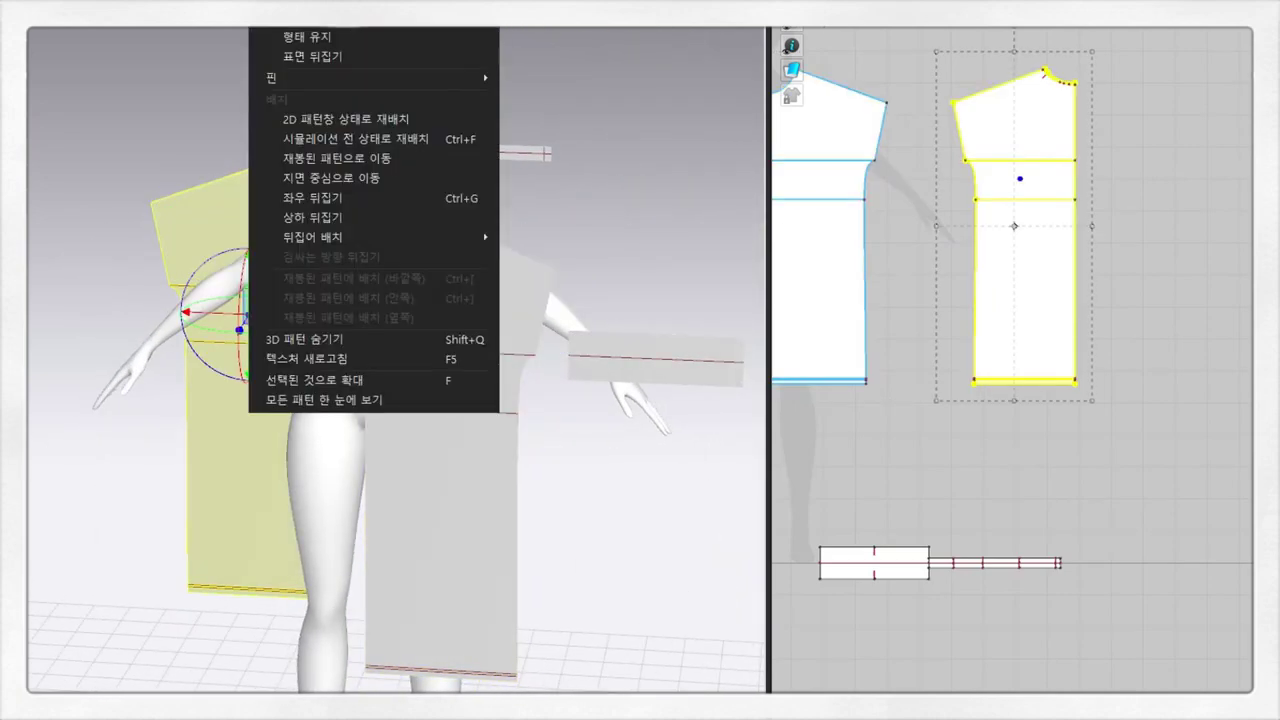
pyautogui.click(335, 203)
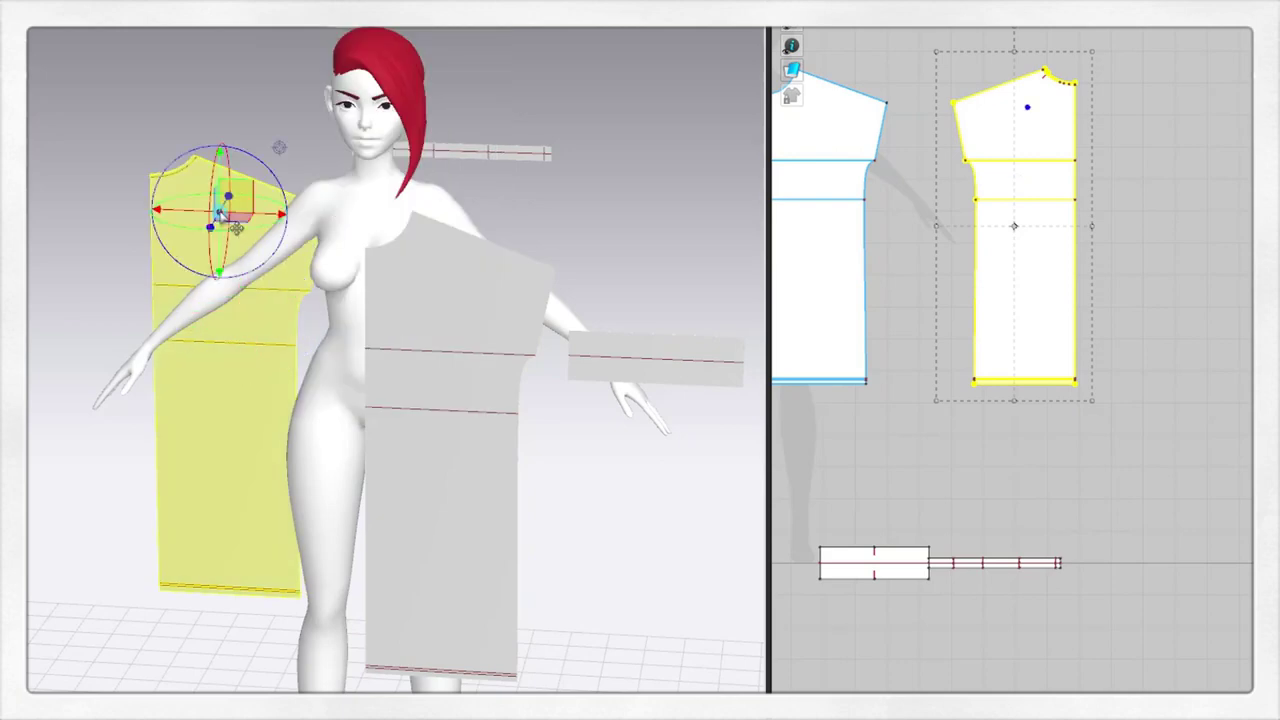
pyautogui.moveTo(634, 243); pyautogui.dragTo(550, 220, button='right')
pyautogui.click(505, 220)
# Sew the shoulder seam between the front and back panels.
pyautogui.click(315, 262)
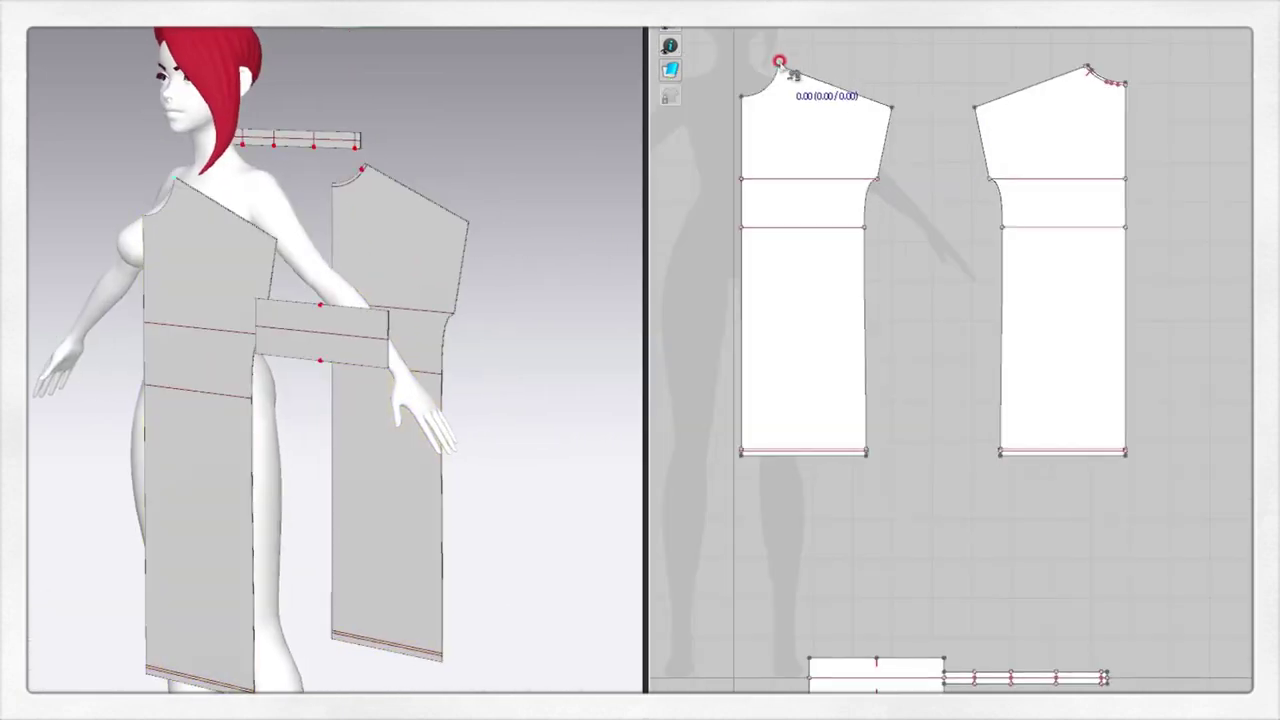
pyautogui.scroll(3, 1076, 78)
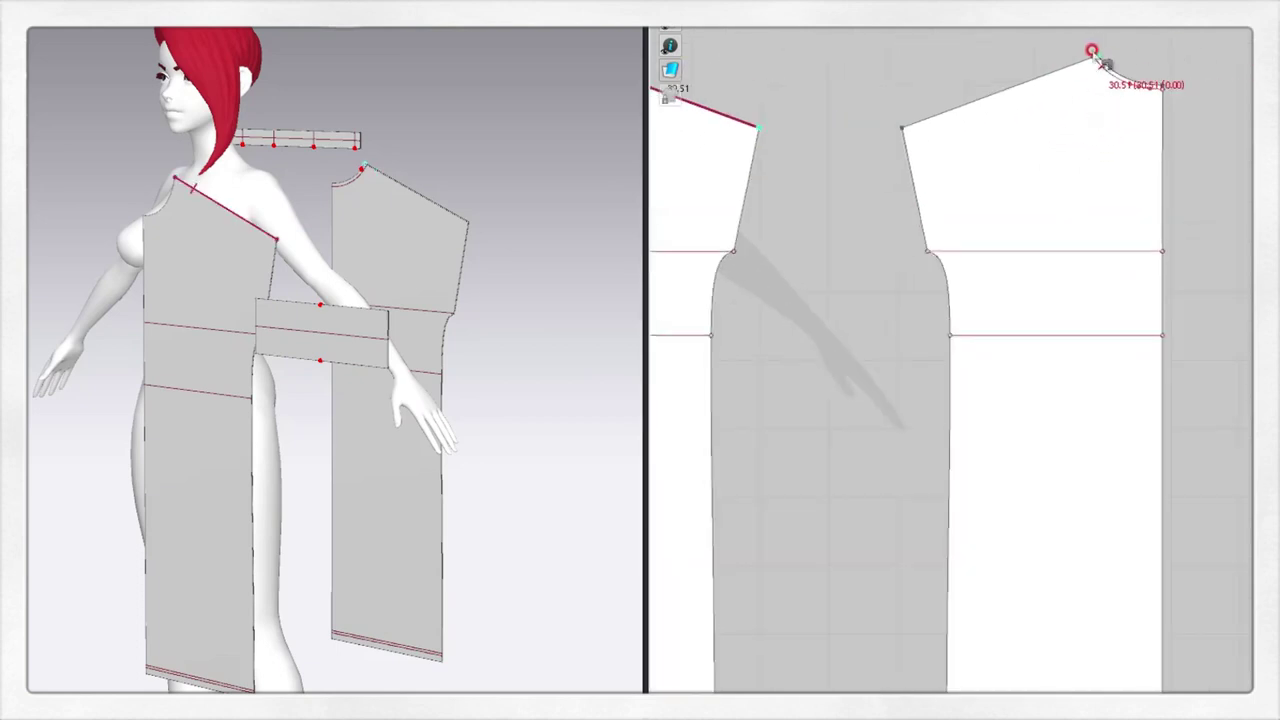
pyautogui.click(899, 128)
pyautogui.moveTo(480, 443)
pyautogui.mouseDown(button='right')
pyautogui.moveTo(540, 397)
pyautogui.moveTo(630, 398)
pyautogui.mouseUp(button='right')
# Sew the side seam from the armhole down to the bottom corner.
pyautogui.click(742, 273)
pyautogui.scroll(-3, 714, 466)
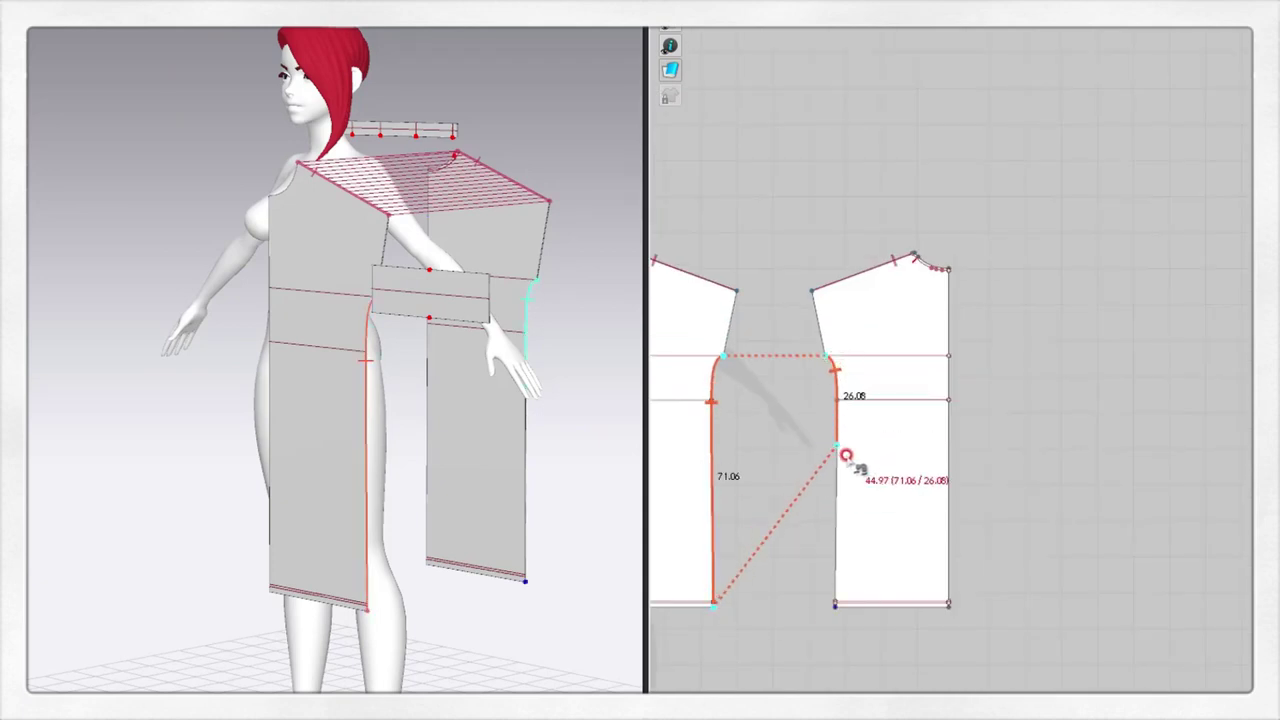
pyautogui.click(833, 606)
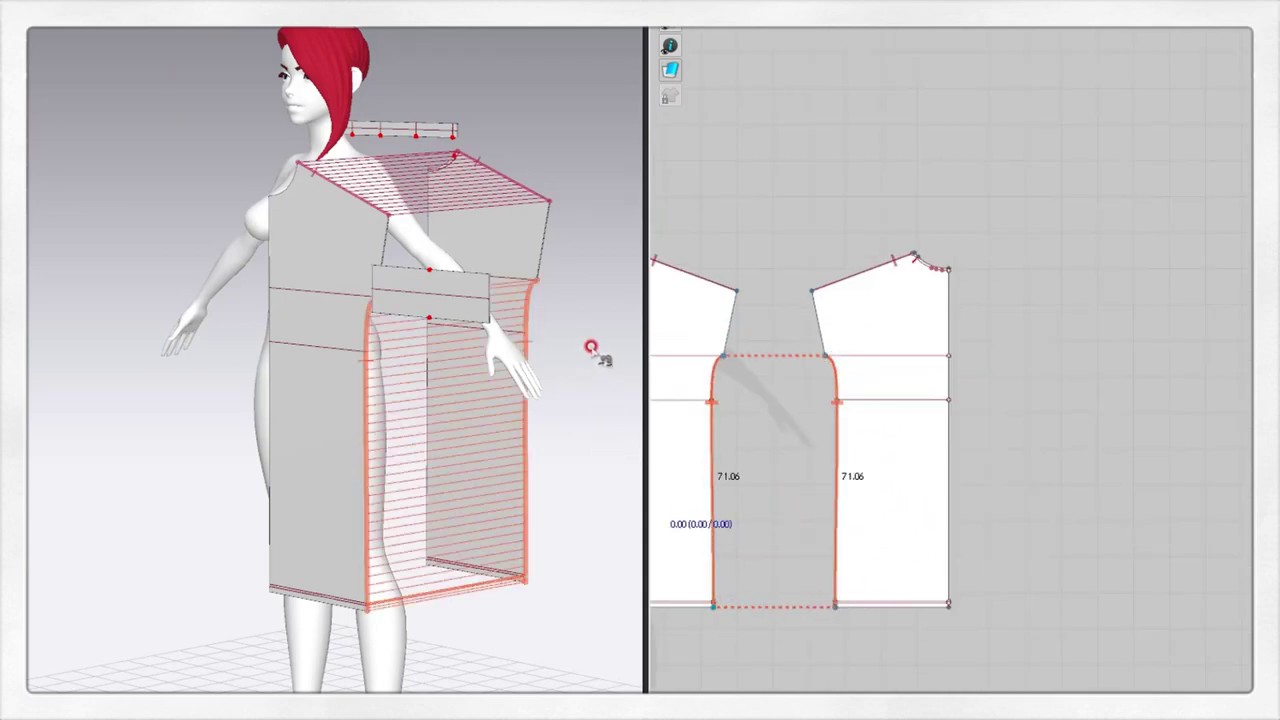
pyautogui.moveTo(591, 348)
pyautogui.mouseDown(button='right')
pyautogui.moveTo(523, 266)
pyautogui.moveTo(451, 234)
pyautogui.moveTo(430, 140)
pyautogui.mouseUp(button='right')
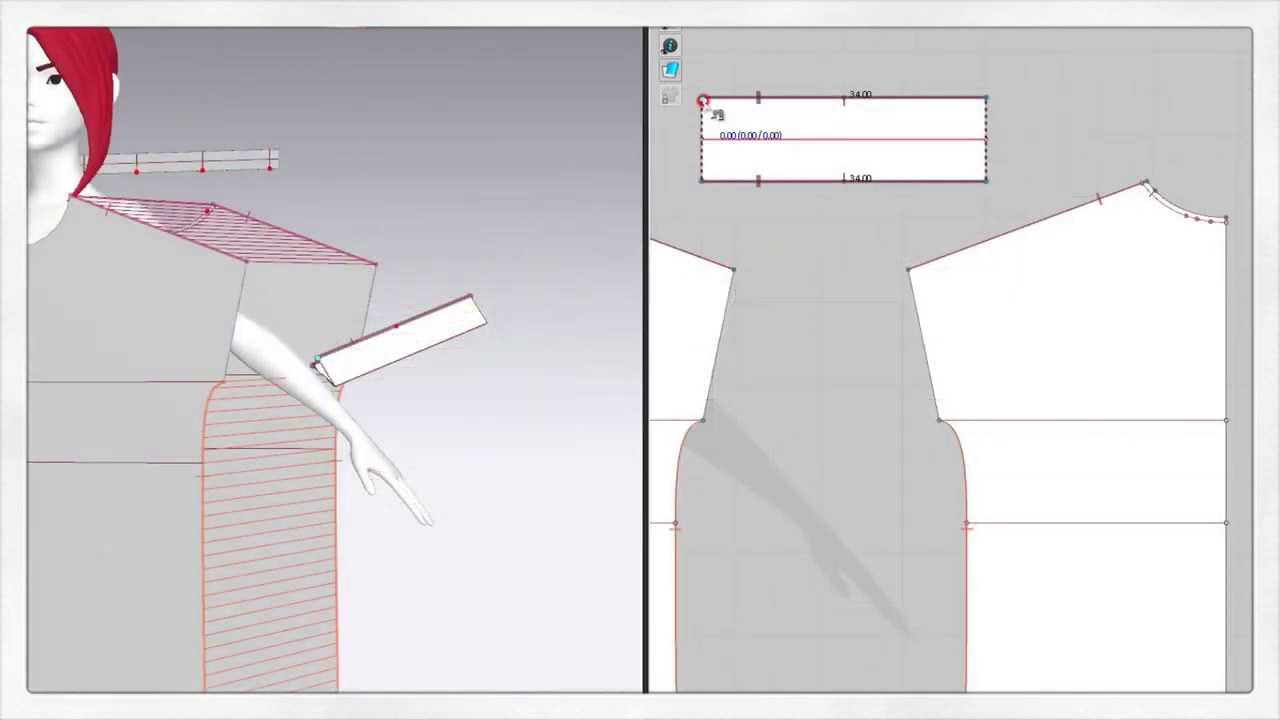
# Sew the armhole corner to the sleeve strip's top edge, redoing the seam after an undo.
pyautogui.click(710, 421)
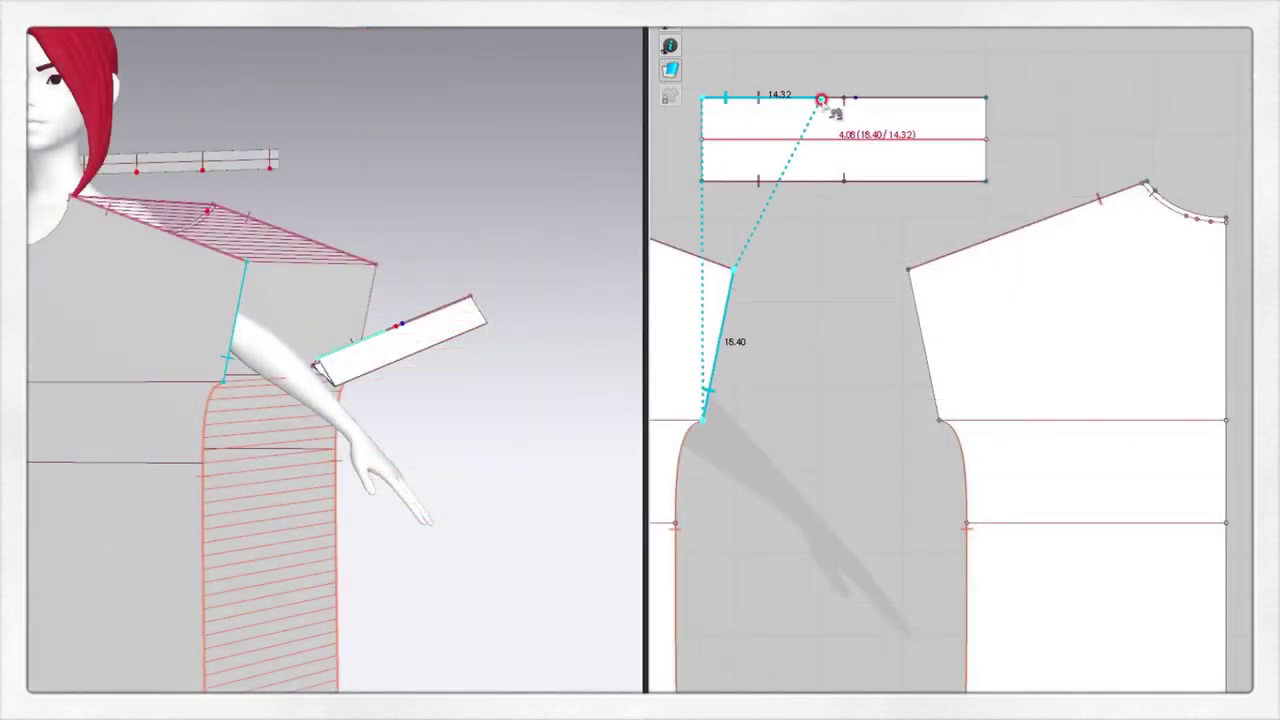
pyautogui.click(857, 97)
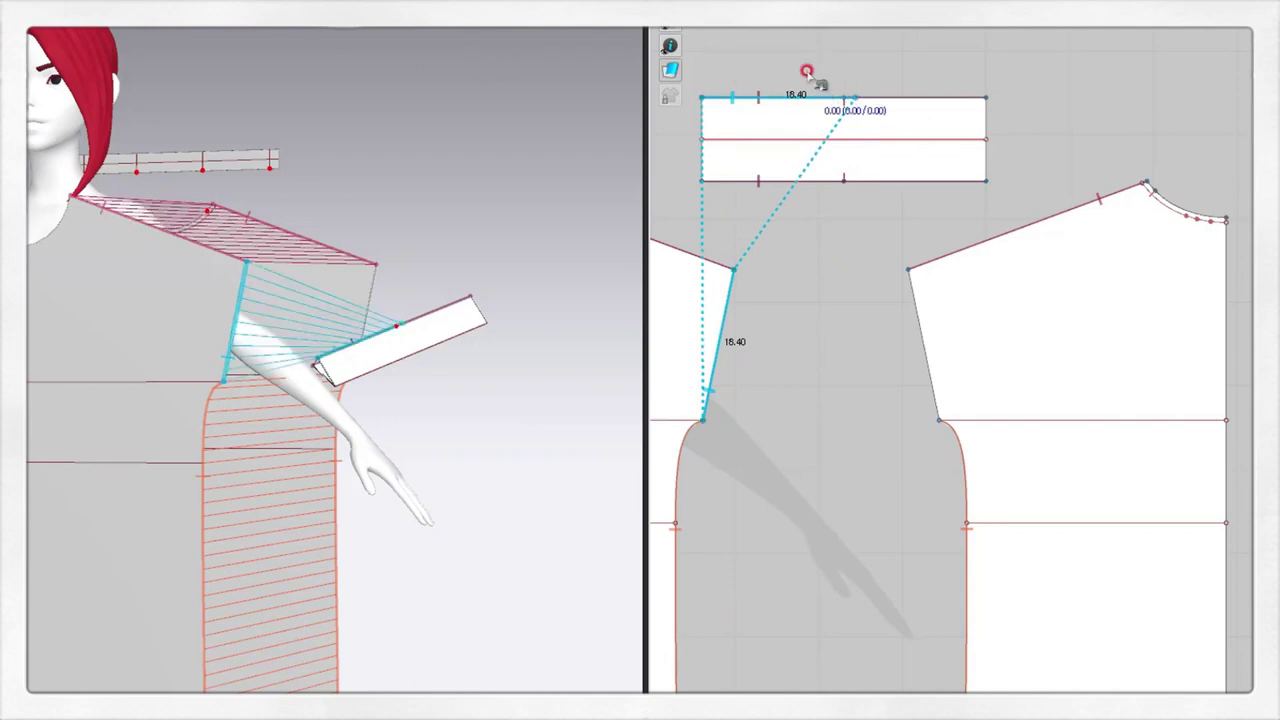
pyautogui.hotkey('ctrl', 'z')
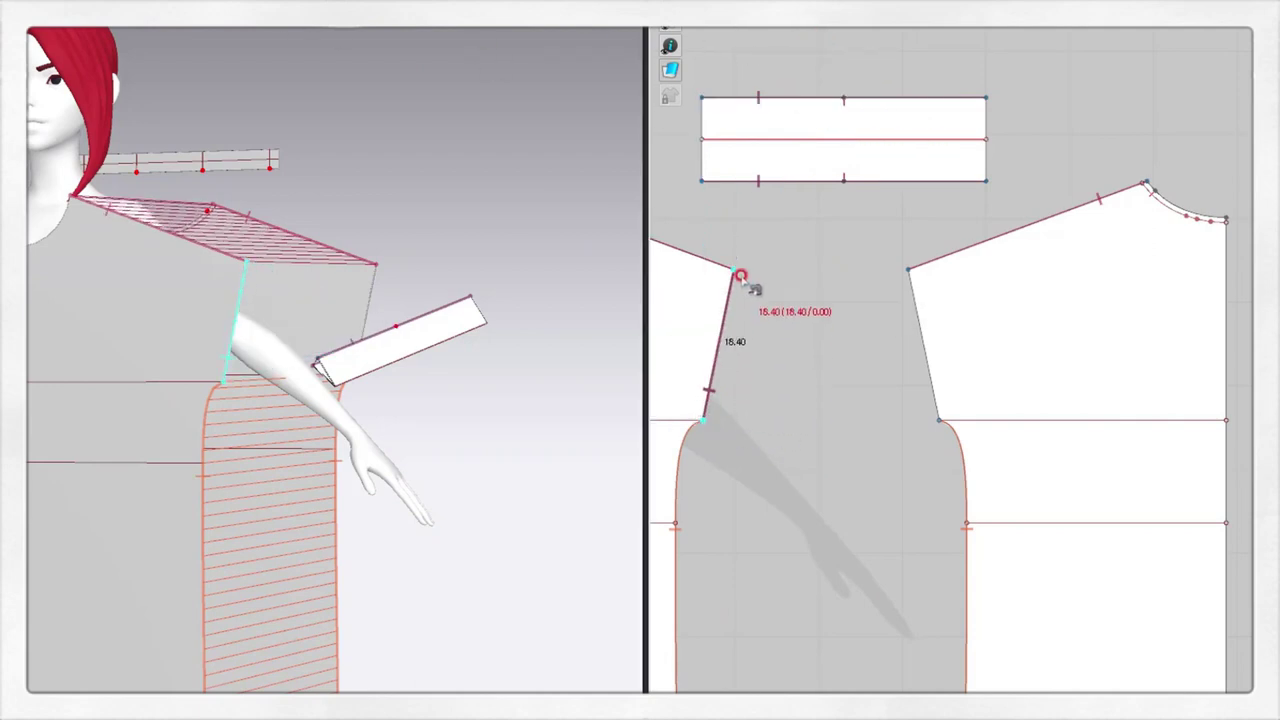
pyautogui.click(840, 95)
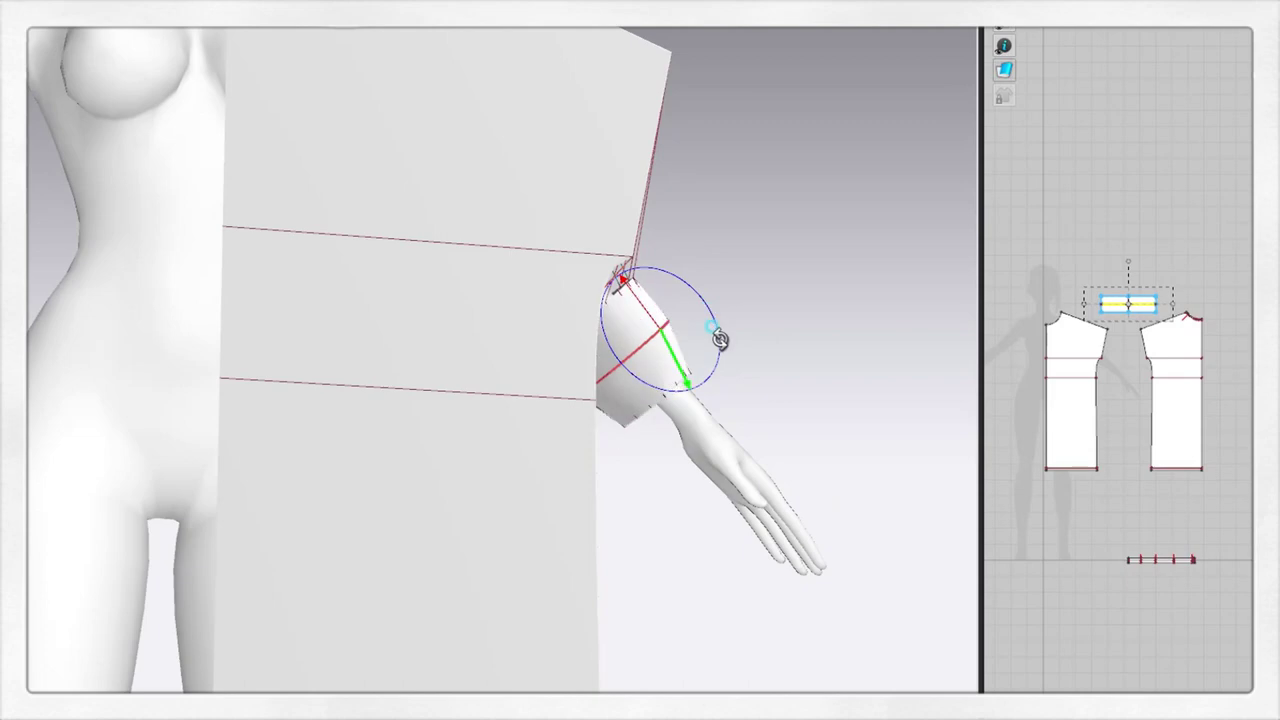
# Rotate the sleeve band around the arm and slide it up toward the shoulder.
pyautogui.moveTo(714, 328); pyautogui.dragTo(662, 402)
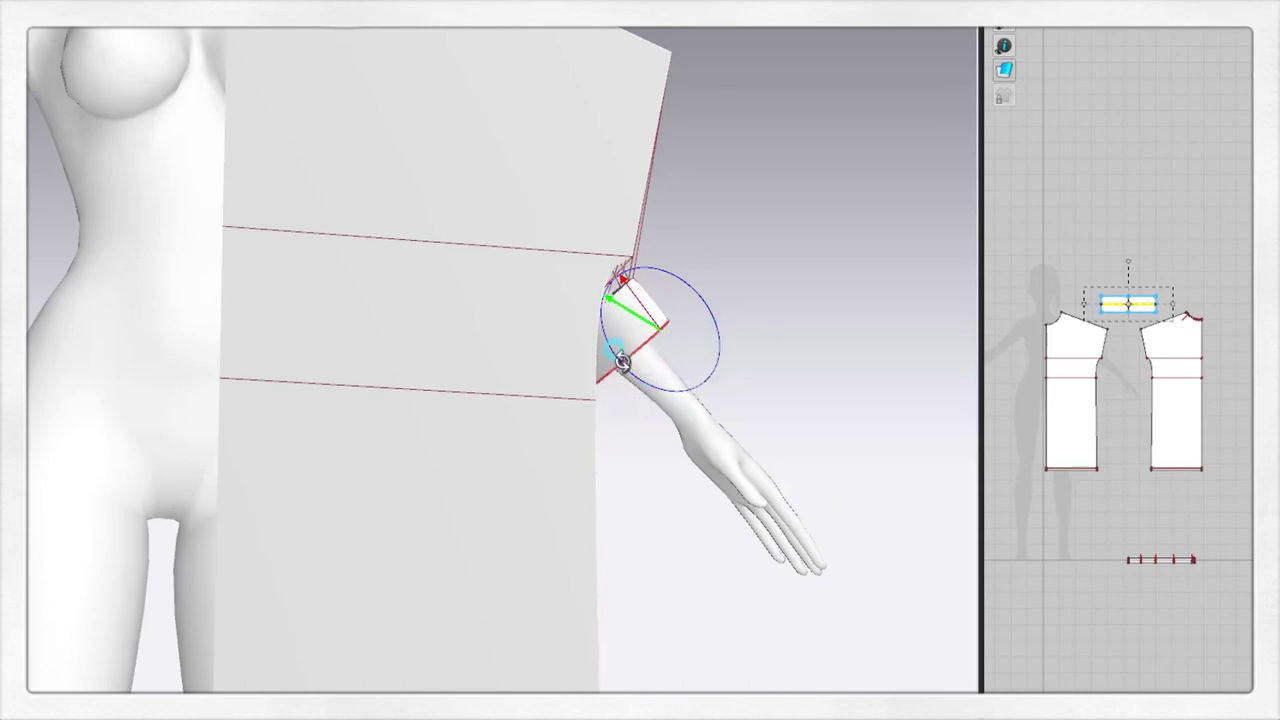
pyautogui.scroll(-3, 780, 354)
pyautogui.moveTo(780, 354)
pyautogui.mouseDown(button='right')
pyautogui.moveTo(760, 366)
pyautogui.moveTo(740, 417)
pyautogui.moveTo(660, 404)
pyautogui.moveTo(667, 318)
pyautogui.mouseUp(button='right')
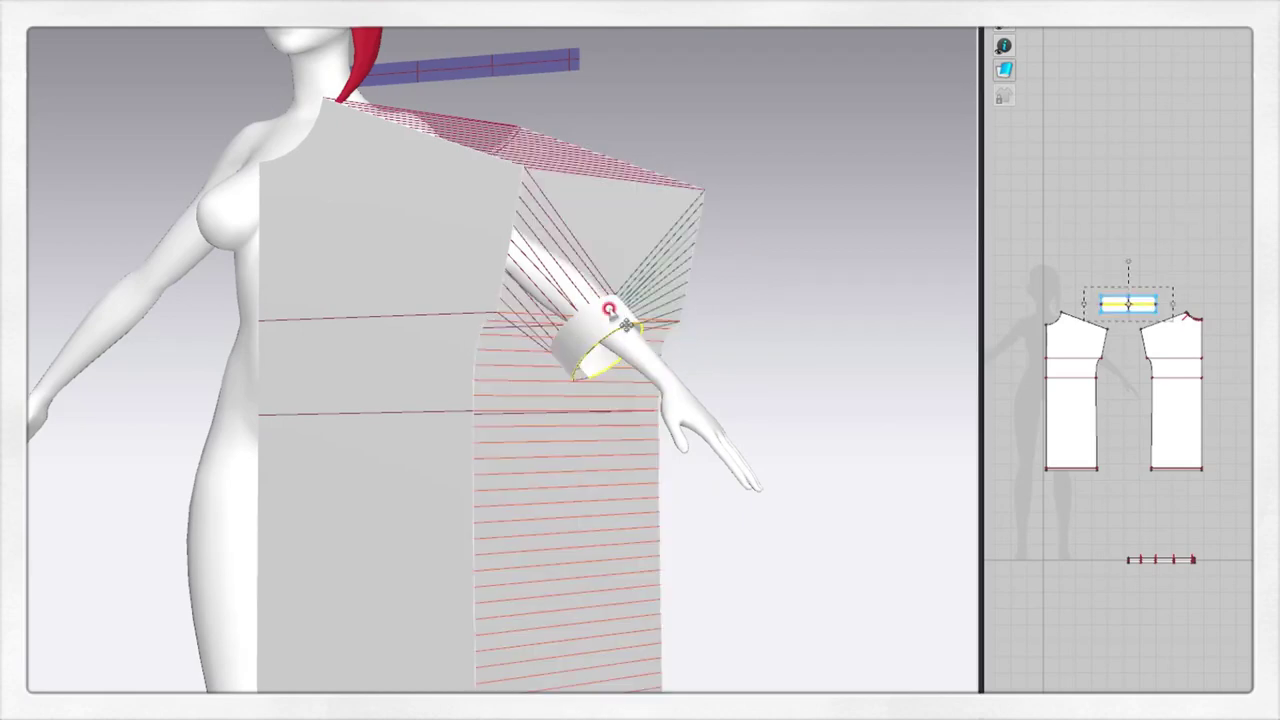
pyautogui.moveTo(608, 335); pyautogui.dragTo(595, 275)
pyautogui.scroll(-2, 610, 260)
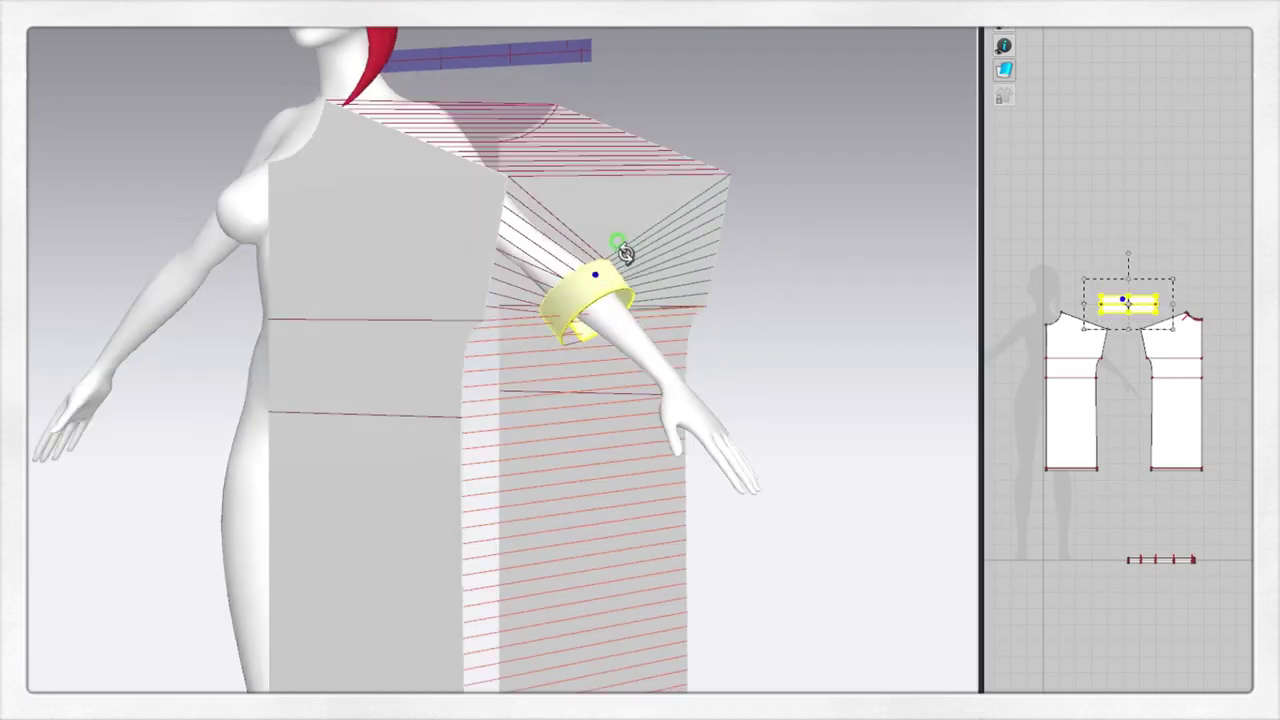
pyautogui.moveTo(620, 251); pyautogui.dragTo(749, 194, button='right')
pyautogui.moveTo(749, 194)
pyautogui.mouseDown()
pyautogui.moveTo(646, 171)
pyautogui.moveTo(455, 222)
pyautogui.mouseUp()
pyautogui.moveTo(455, 222)
pyautogui.mouseDown(button='right')
pyautogui.moveTo(714, 248)
pyautogui.moveTo(731, 289)
pyautogui.moveTo(800, 290)
pyautogui.mouseUp(button='right')
pyautogui.scroll(-3, 1040, 437)
pyautogui.scroll(2, 1040, 437)
# Clone the front pattern pieces as a symmetric copy and position it on the avatar's other side.
pyautogui.moveTo(975, 424); pyautogui.dragTo(900, 424)
pyautogui.rightClick(1008, 430)
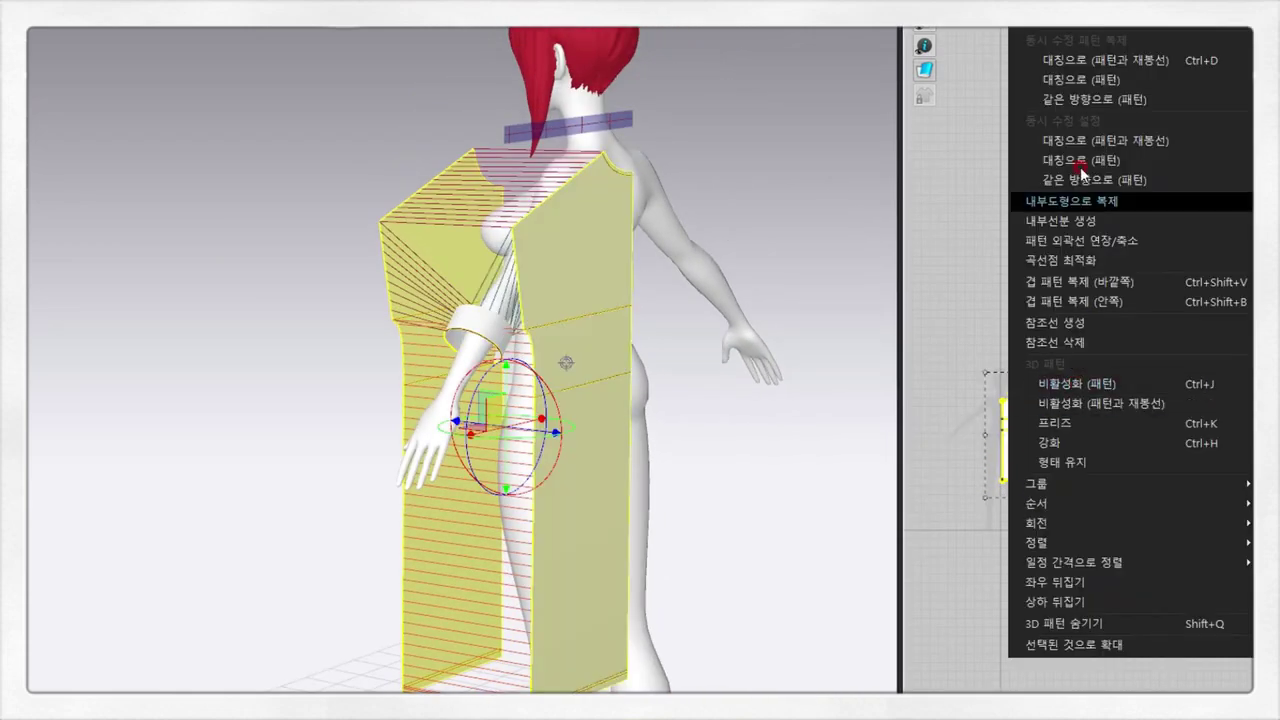
pyautogui.click(1081, 79)
pyautogui.click(945, 425)
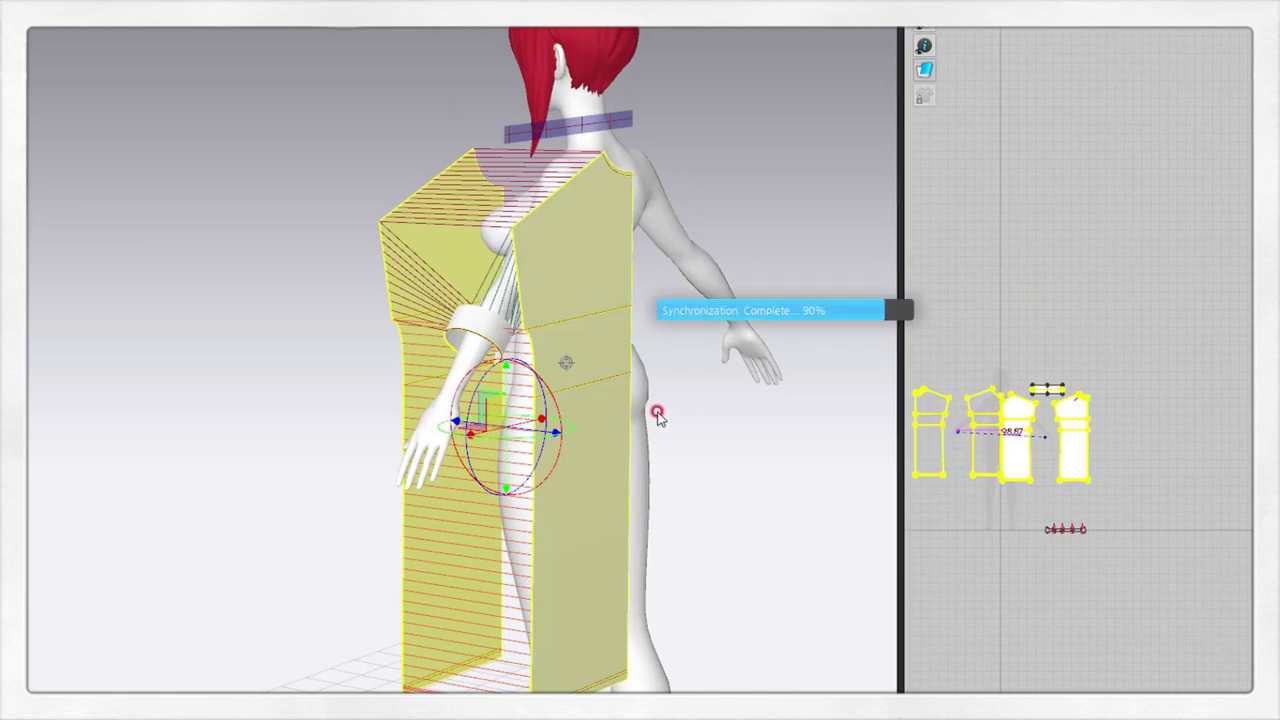
pyautogui.moveTo(654, 414); pyautogui.dragTo(771, 377, button='right')
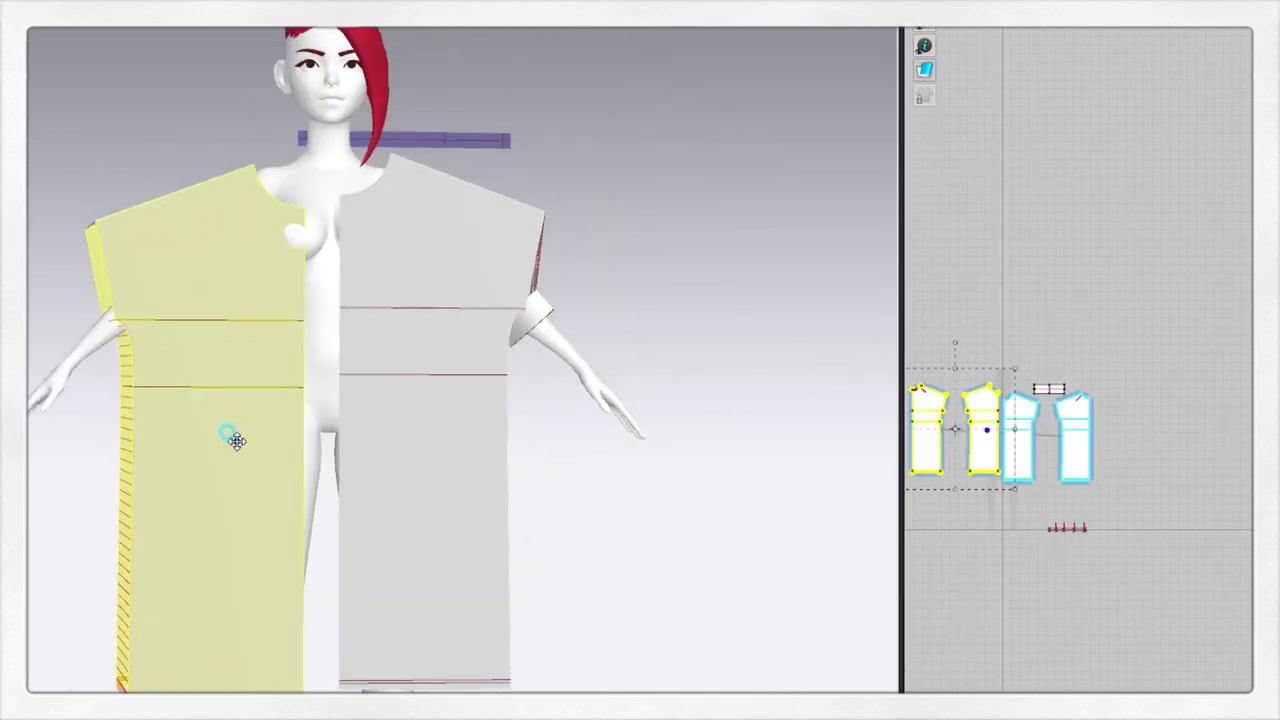
pyautogui.moveTo(251, 434)
pyautogui.mouseDown(button='right')
pyautogui.moveTo(249, 403)
pyautogui.moveTo(697, 423)
pyautogui.mouseUp(button='right')
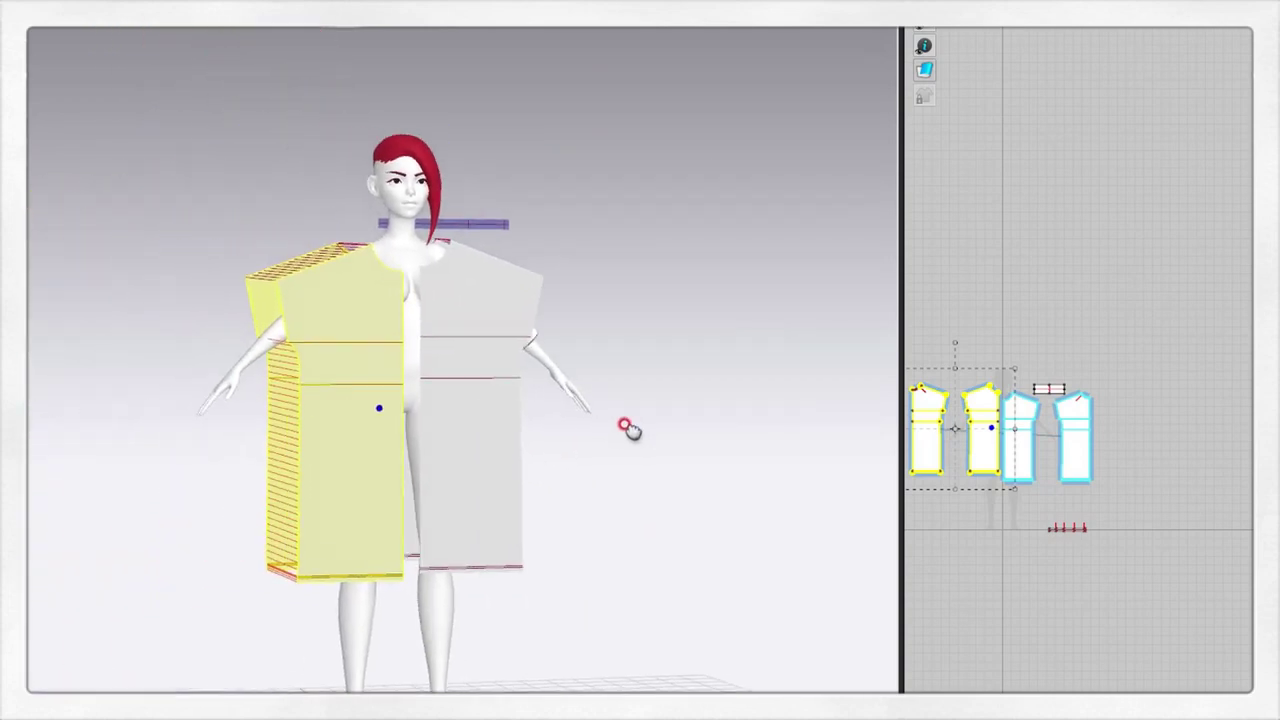
pyautogui.click(720, 323)
# Clone the neckband strip as a symmetric pattern and place it in the layout.
pyautogui.scroll(5, 1045, 400)
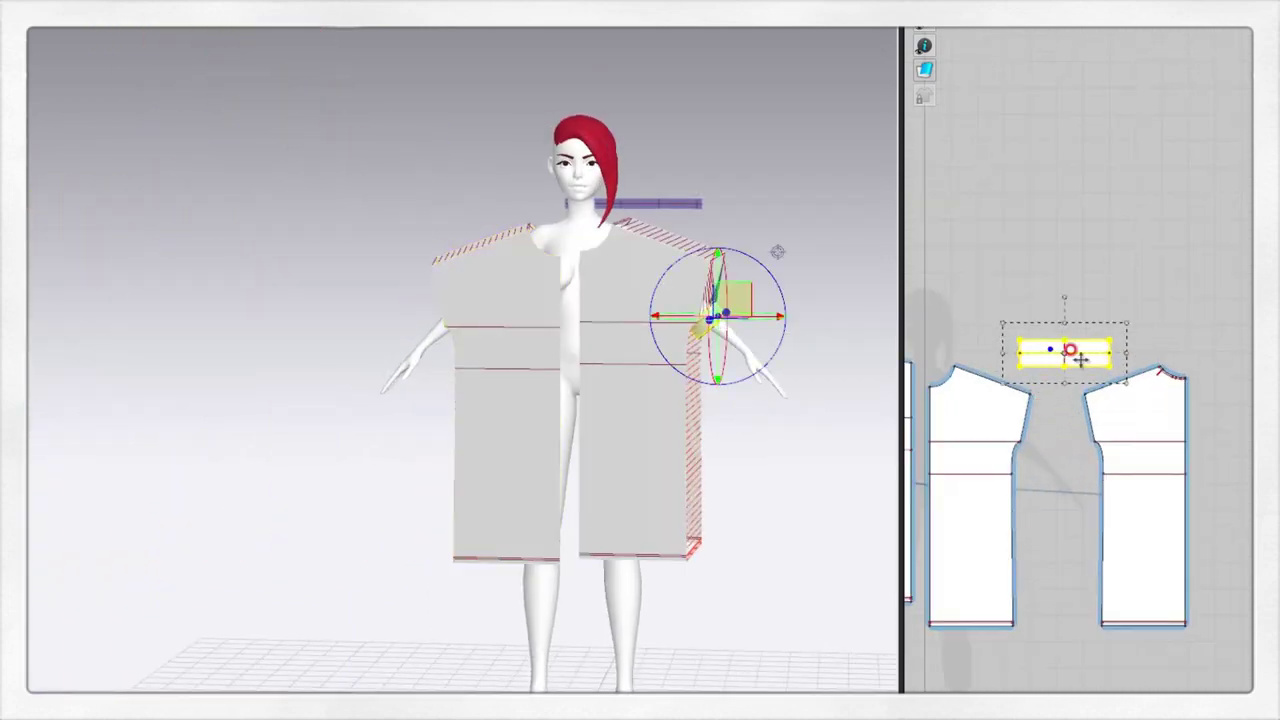
pyautogui.rightClick(1108, 280)
pyautogui.click(1197, 60)
pyautogui.scroll(-5, 960, 320)
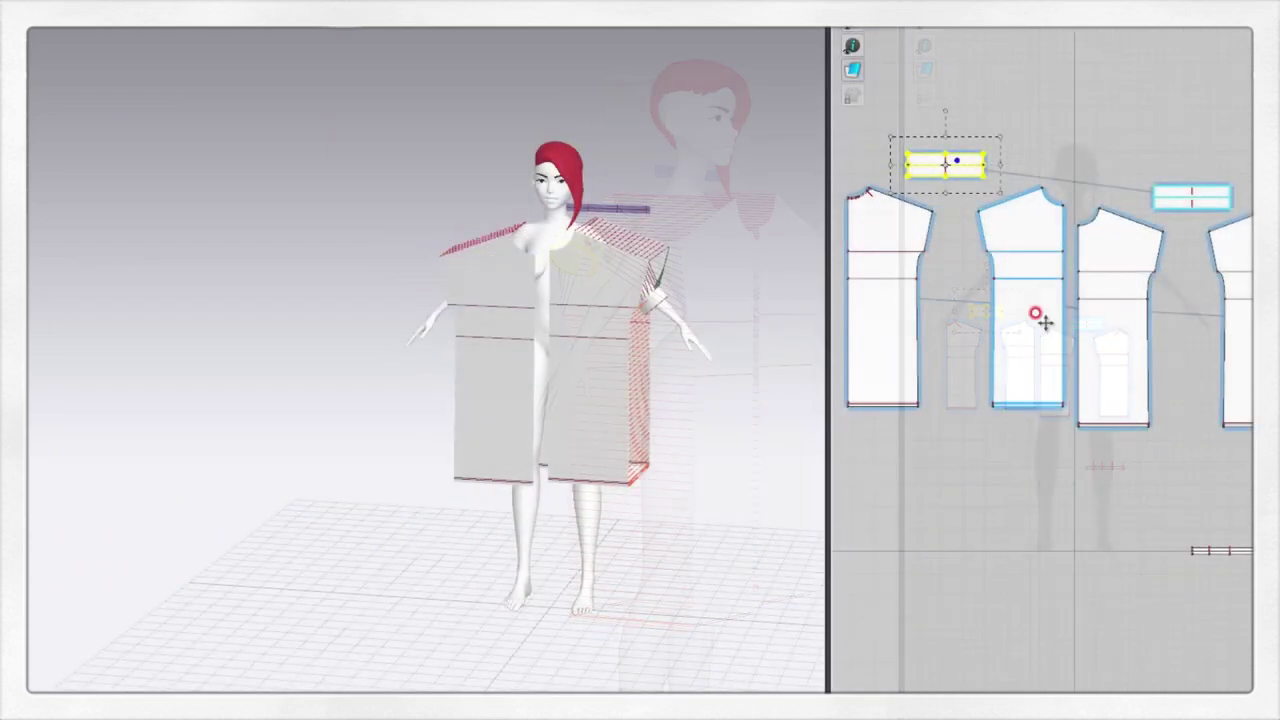
pyautogui.click(1062, 237)
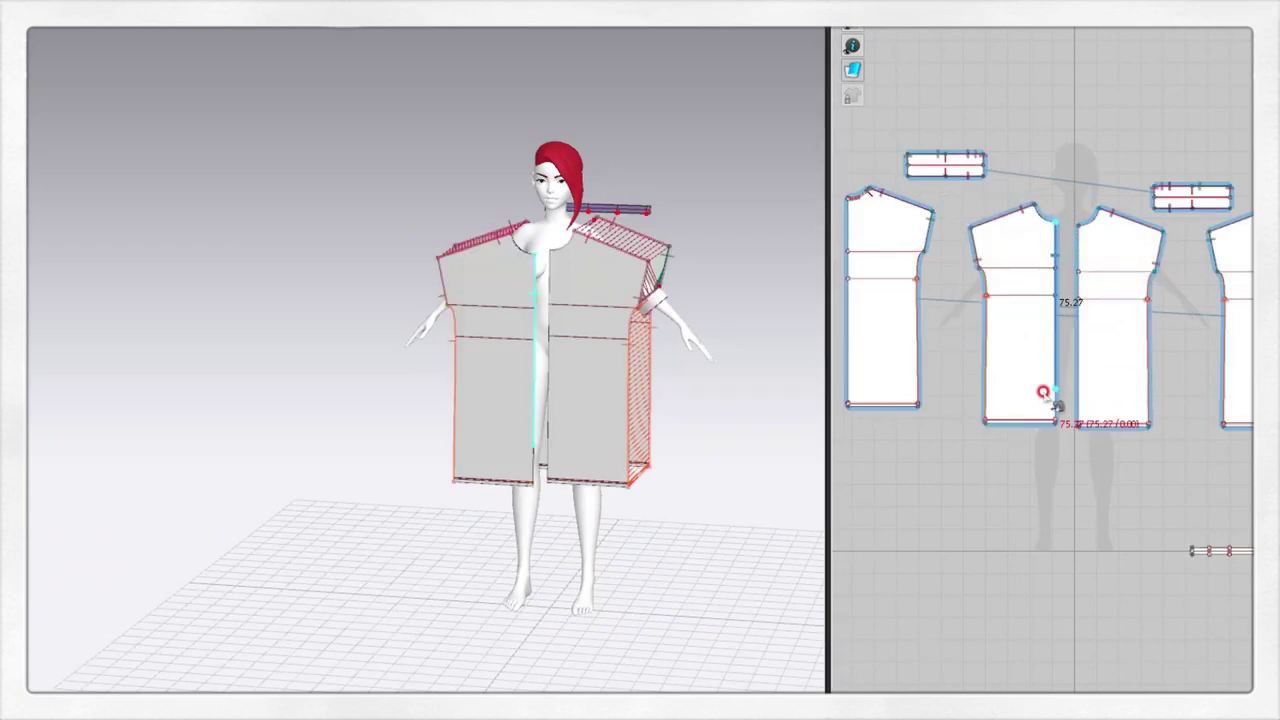
# Sew the two front halves together along the centre-front edges.
pyautogui.click(1076, 420)
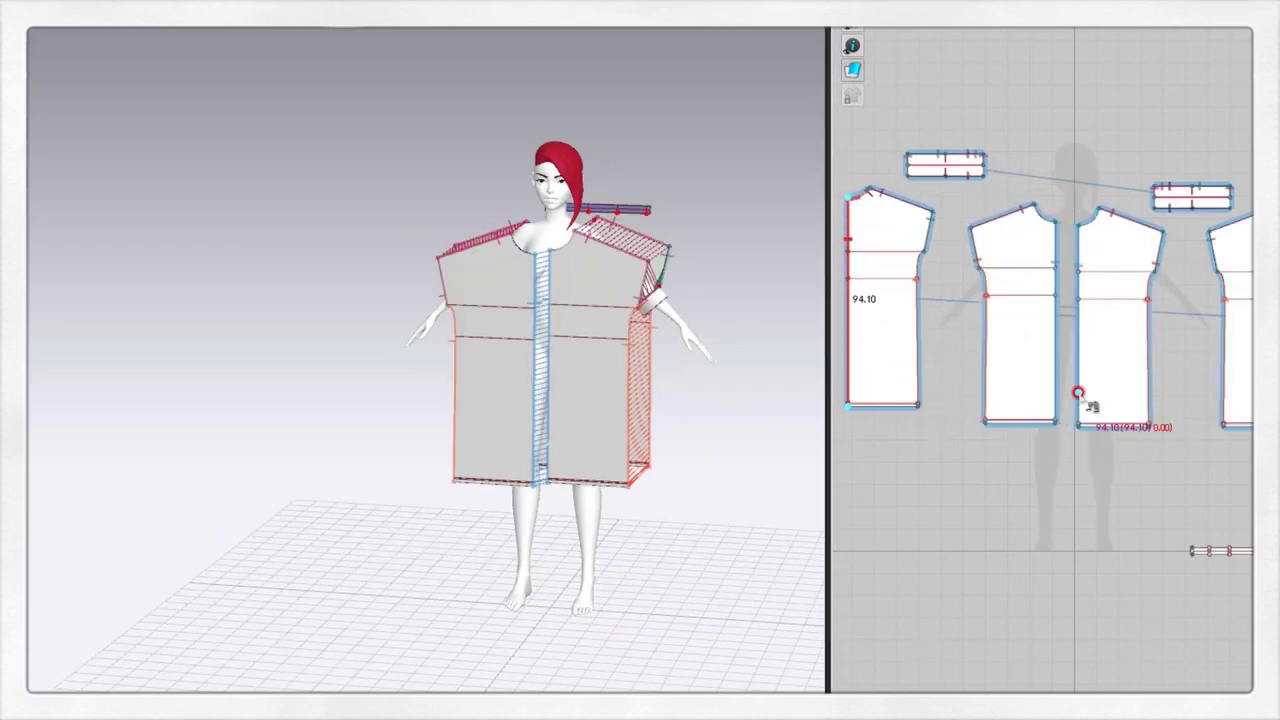
pyautogui.moveTo(1078, 393); pyautogui.dragTo(901, 403, button='middle')
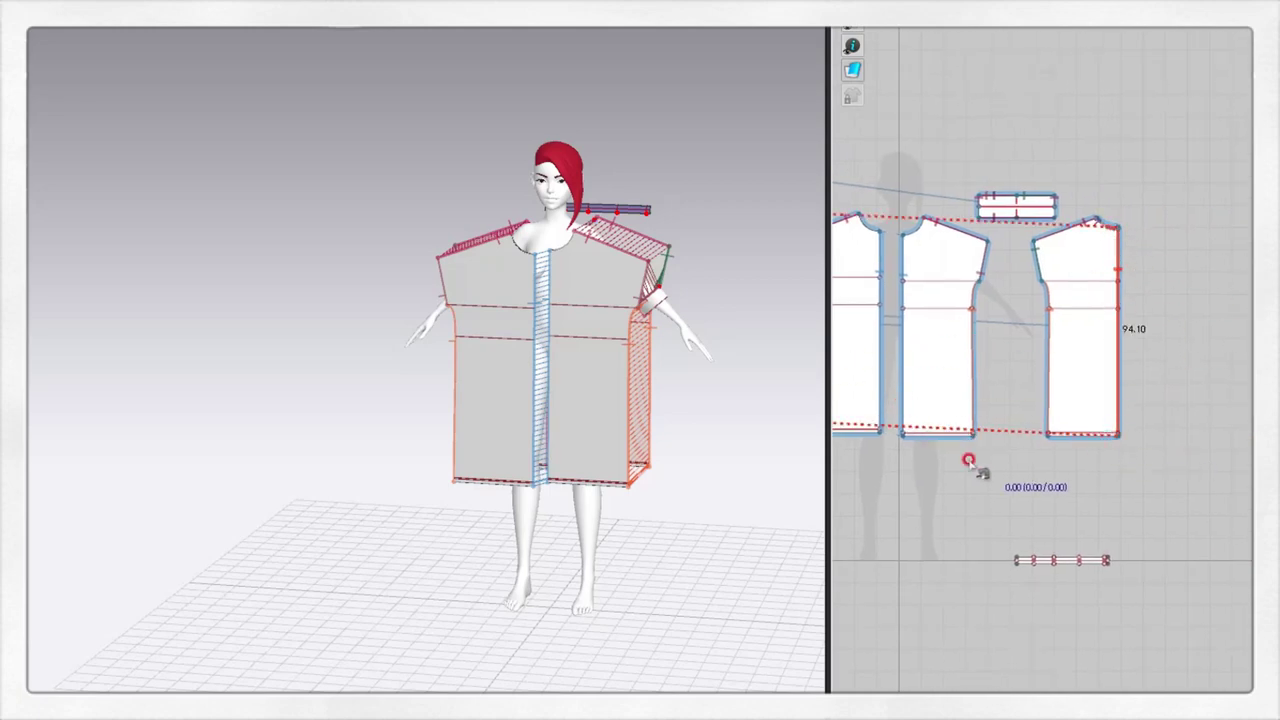
pyautogui.scroll(-2, 969, 460)
pyautogui.scroll(3, 951, 514)
pyautogui.scroll(3, 991, 491)
pyautogui.scroll(2, 991, 491)
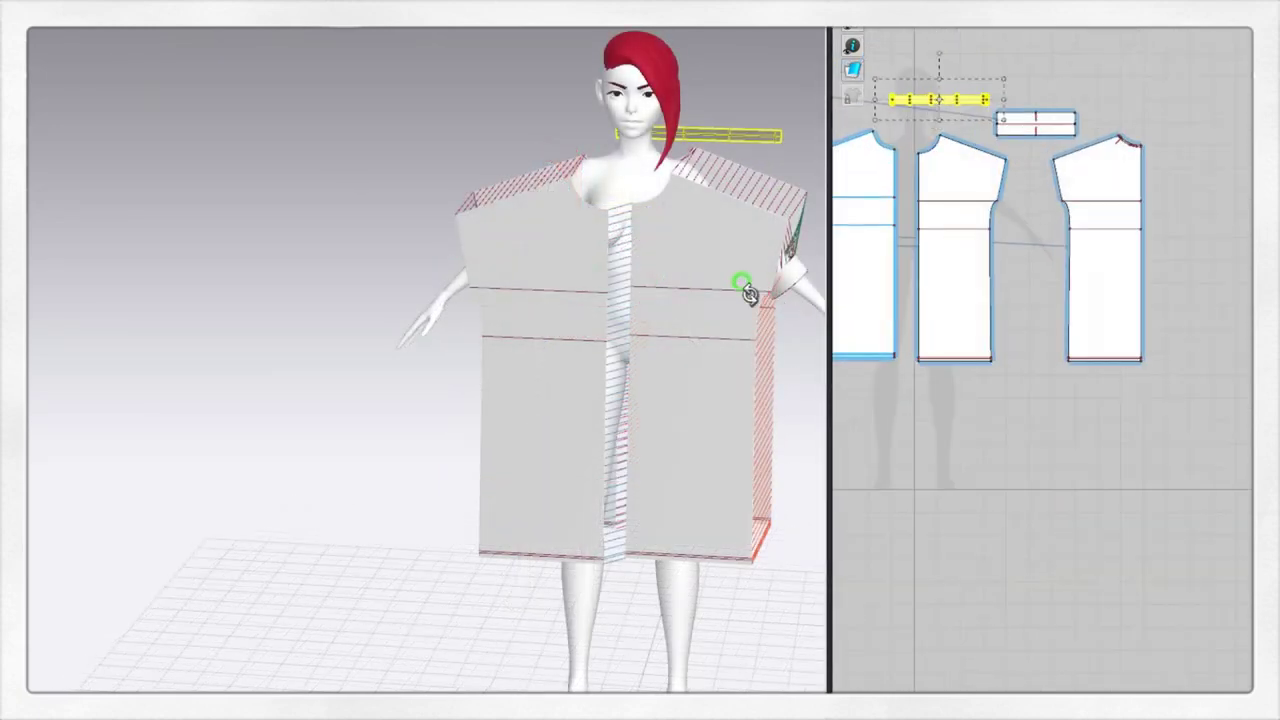
# Simulate the dress and inspect the draped front pieces from the side.
pyautogui.moveTo(750, 292); pyautogui.dragTo(640, 286, button='right')
pyautogui.click(715, 200)
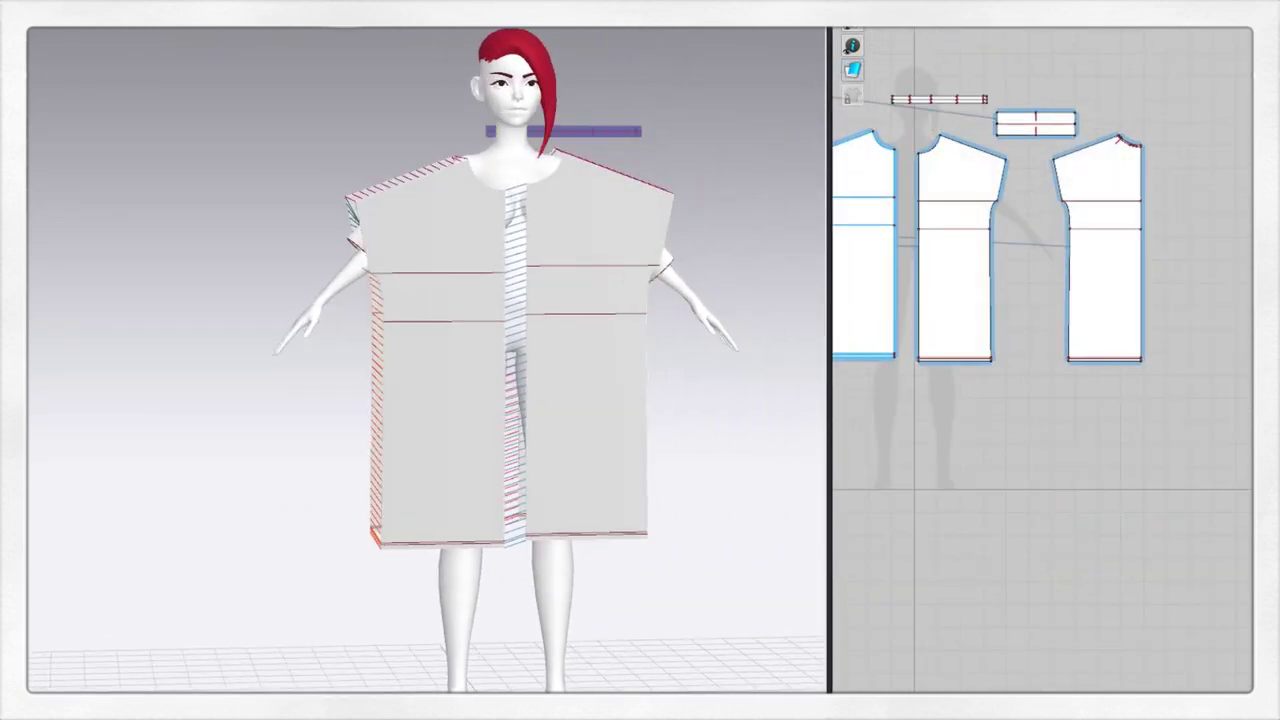
pyautogui.press('space')
pyautogui.click(434, 188)
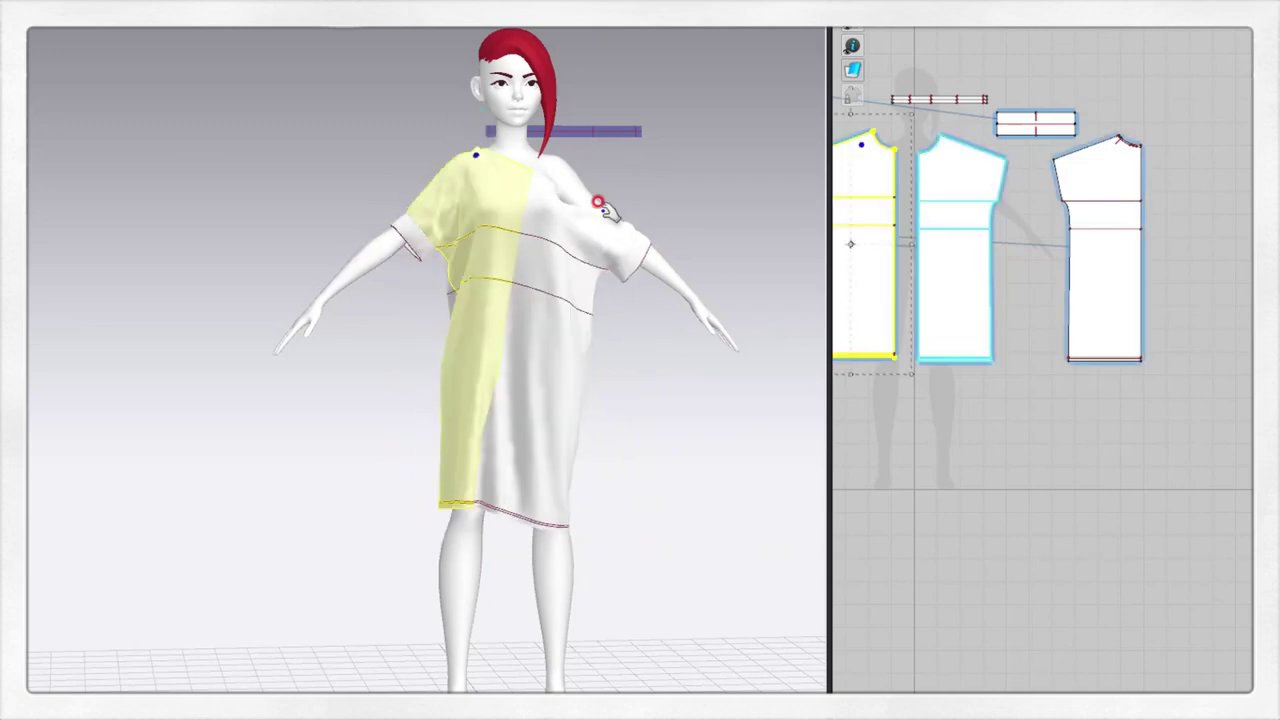
pyautogui.click(600, 206)
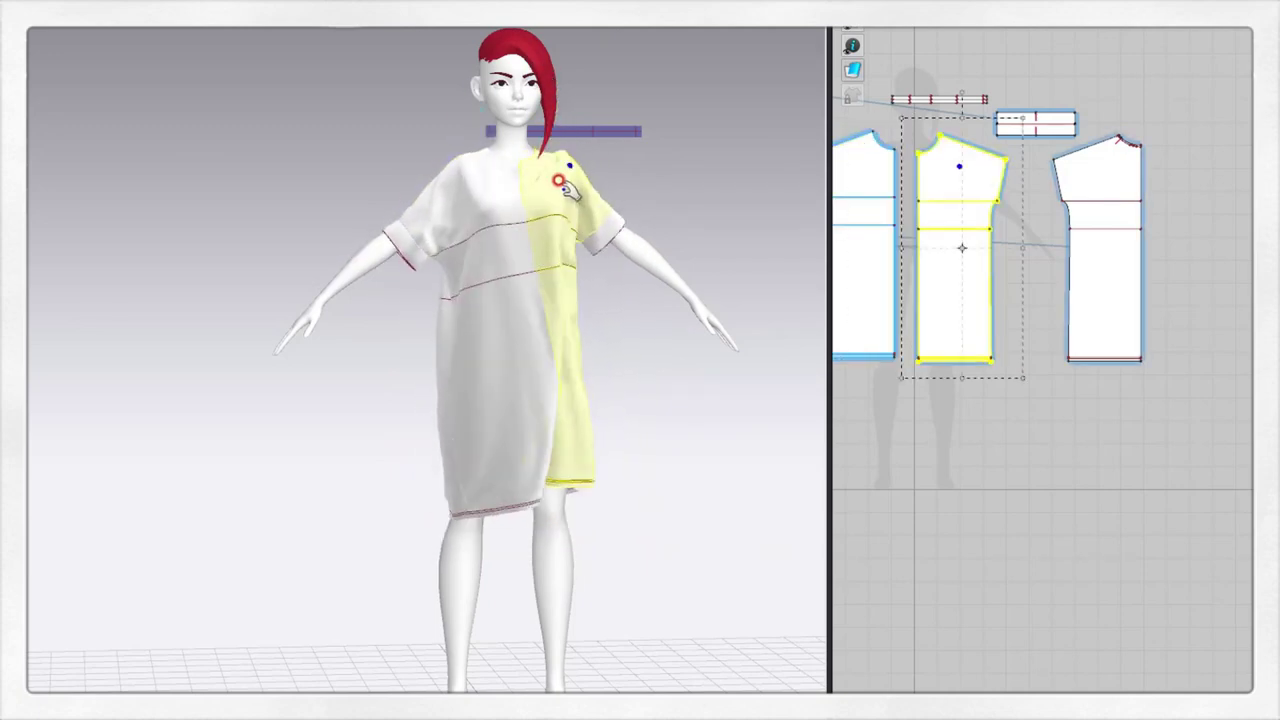
pyautogui.moveTo(558, 183)
pyautogui.mouseDown(button='right')
pyautogui.moveTo(503, 263)
pyautogui.moveTo(520, 420)
pyautogui.mouseUp(button='right')
pyautogui.moveTo(703, 197)
pyautogui.mouseDown(button='right')
pyautogui.moveTo(566, 360)
pyautogui.moveTo(580, 260)
pyautogui.mouseUp(button='right')
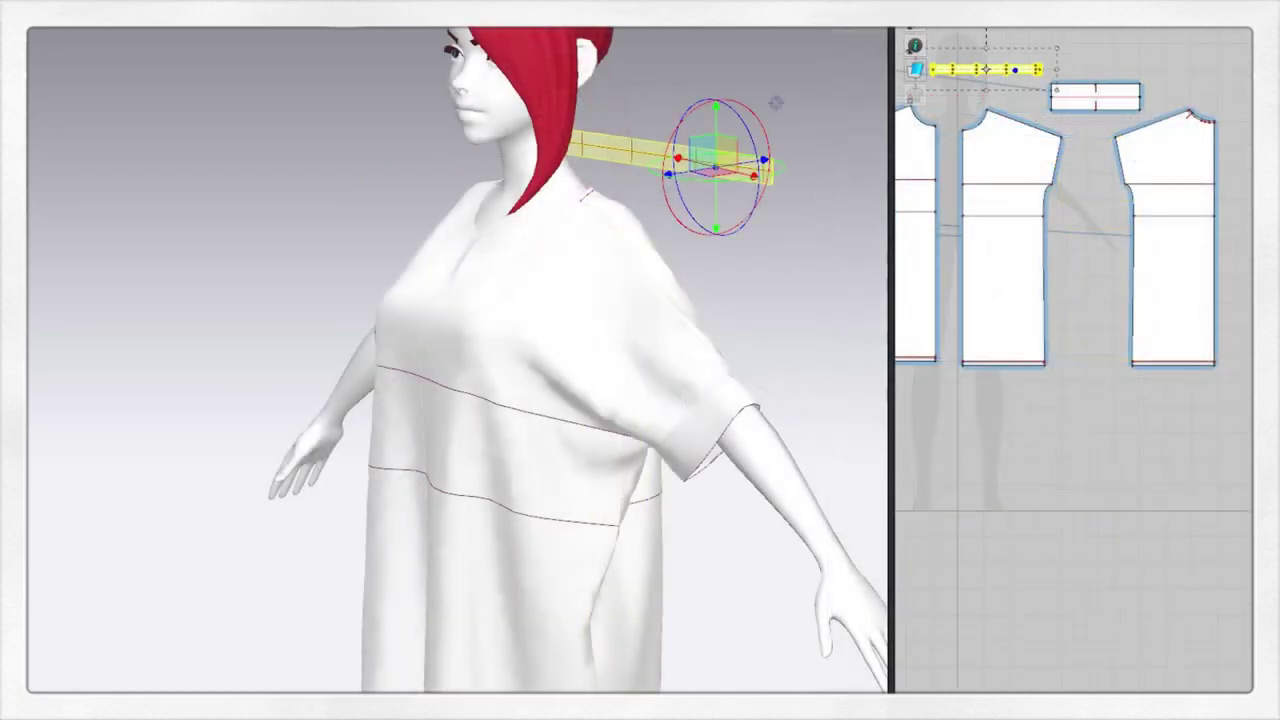
# Lower the neckband around the neck and sew its edge along the neckline curves.
pyautogui.click(588, 42)
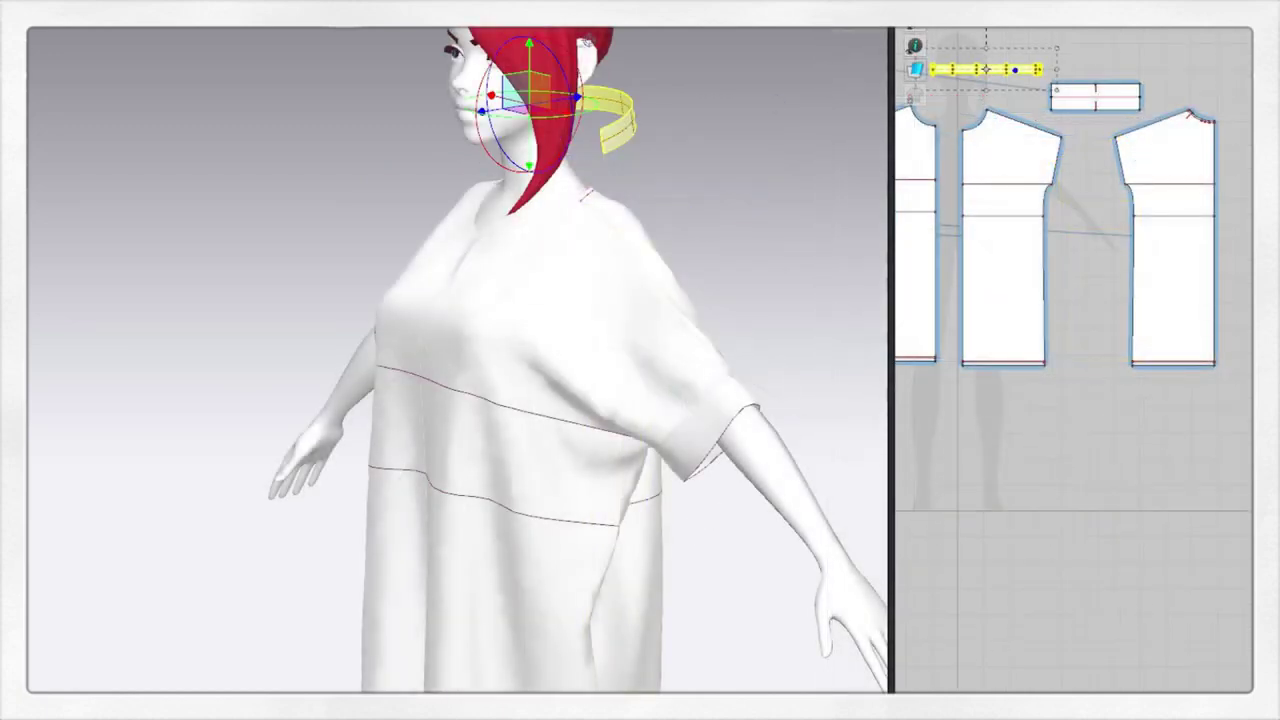
pyautogui.moveTo(642, 145); pyautogui.dragTo(580, 218)
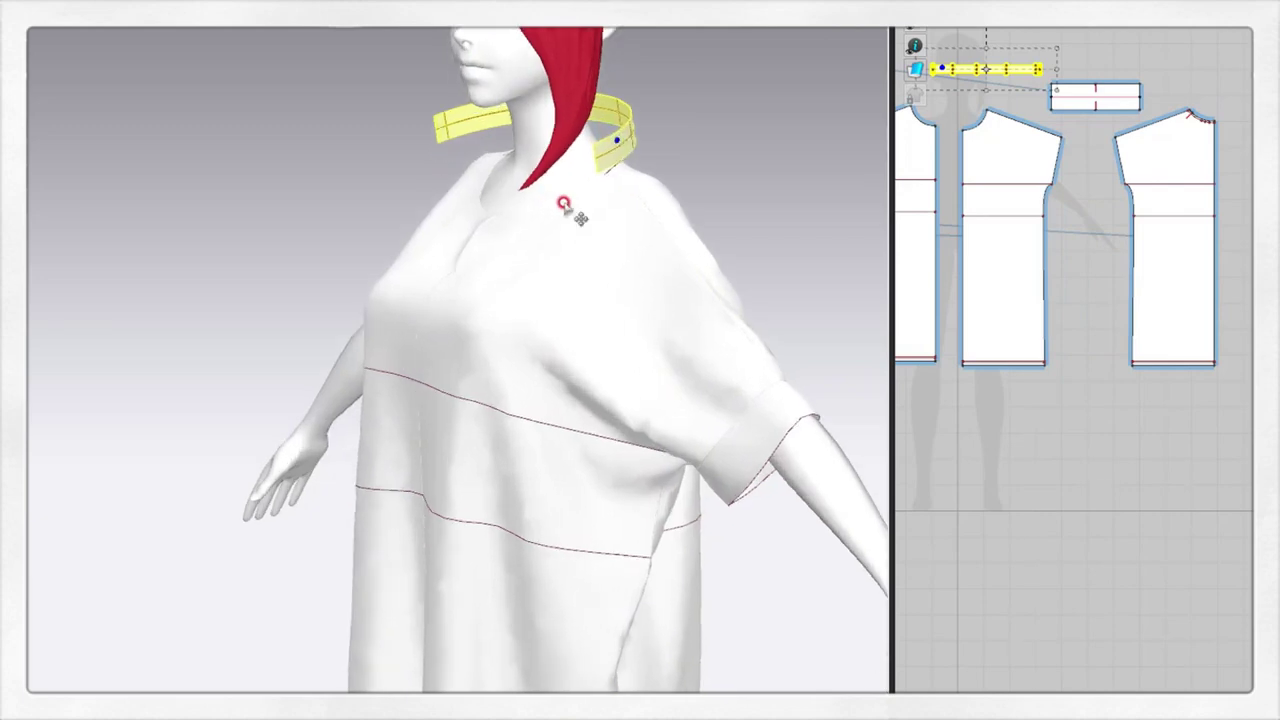
pyautogui.moveTo(555, 150); pyautogui.dragTo(505, 167, button='right')
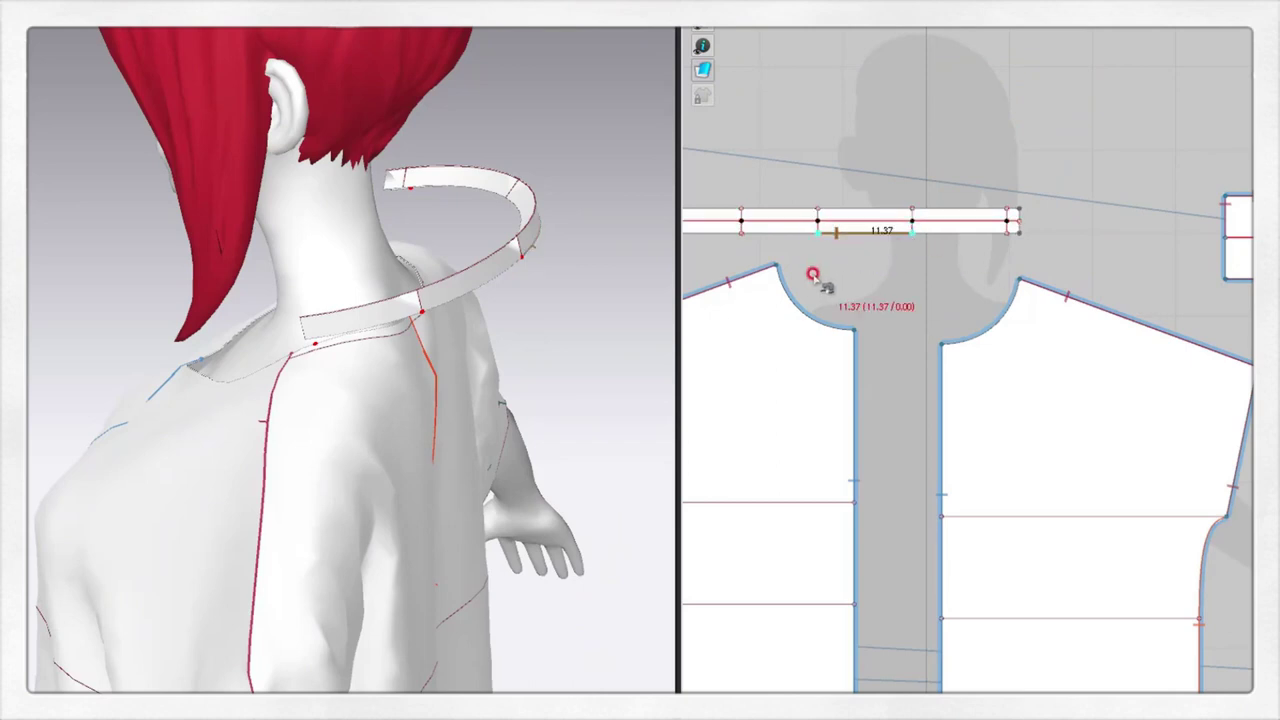
pyautogui.click(900, 285)
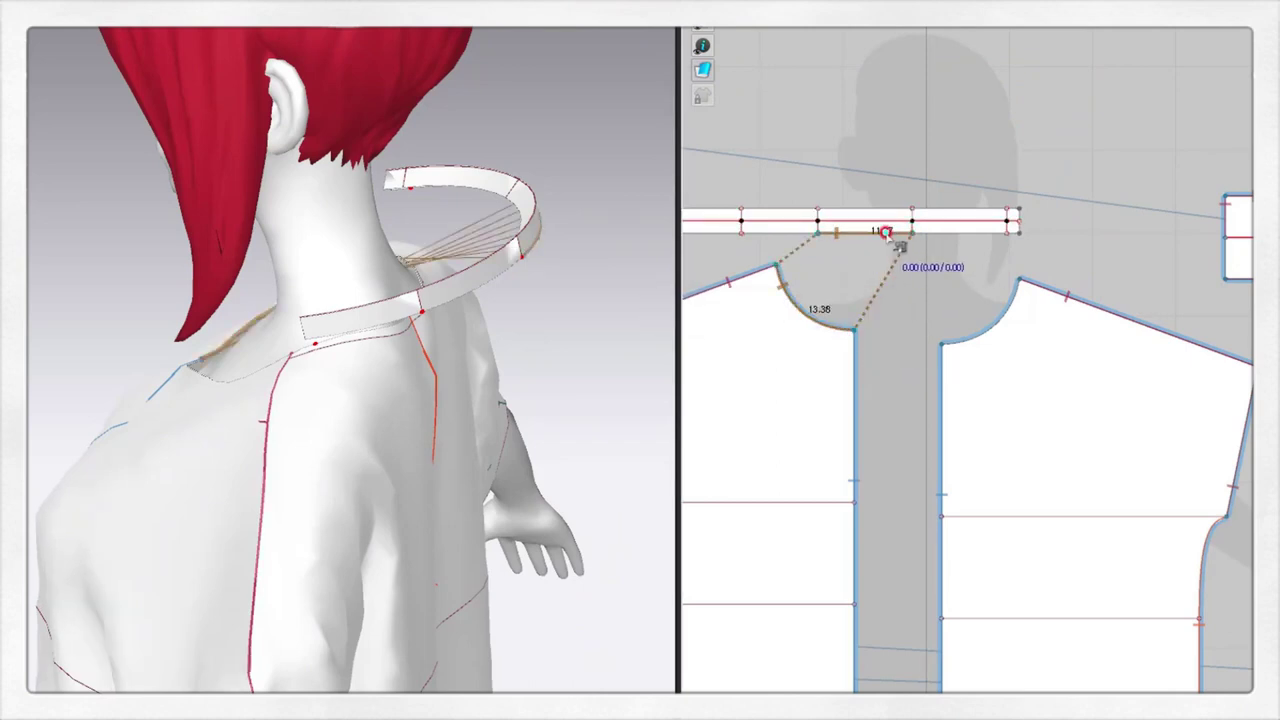
pyautogui.click(1018, 277)
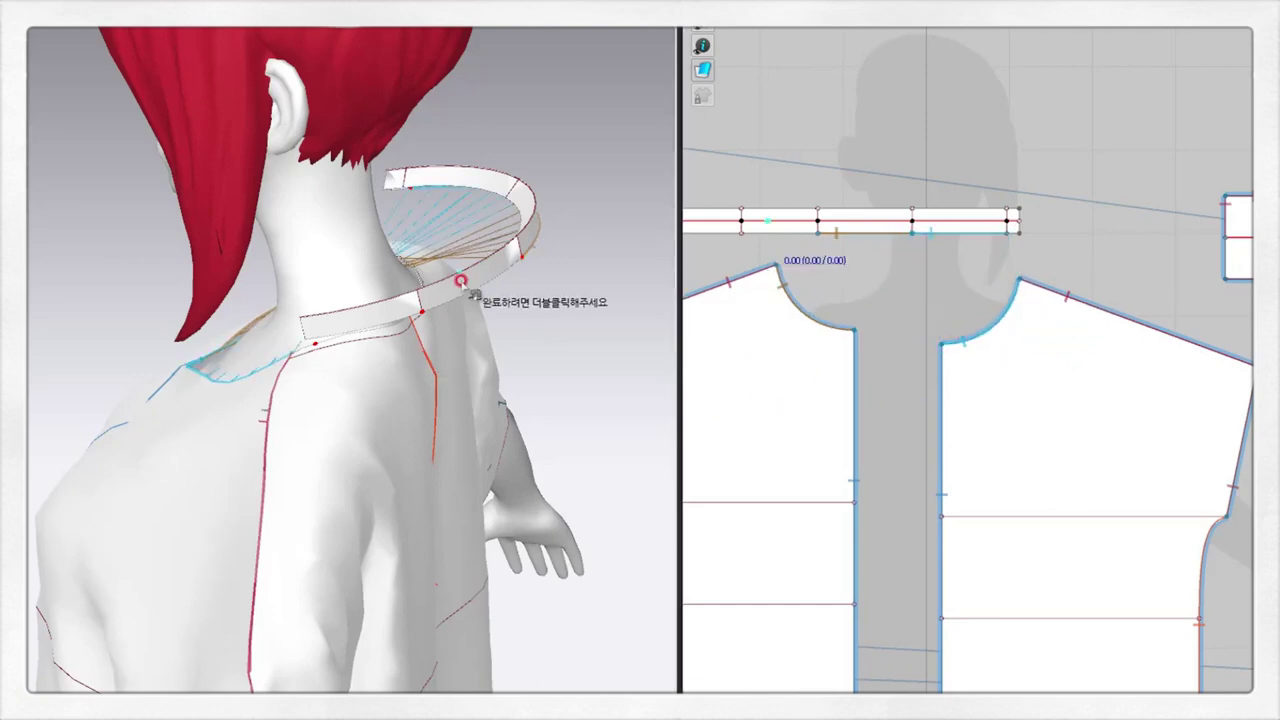
pyautogui.click(430, 230)
pyautogui.moveTo(460, 258)
pyautogui.mouseDown(button='right')
pyautogui.moveTo(557, 349)
pyautogui.moveTo(580, 280)
pyautogui.mouseUp(button='right')
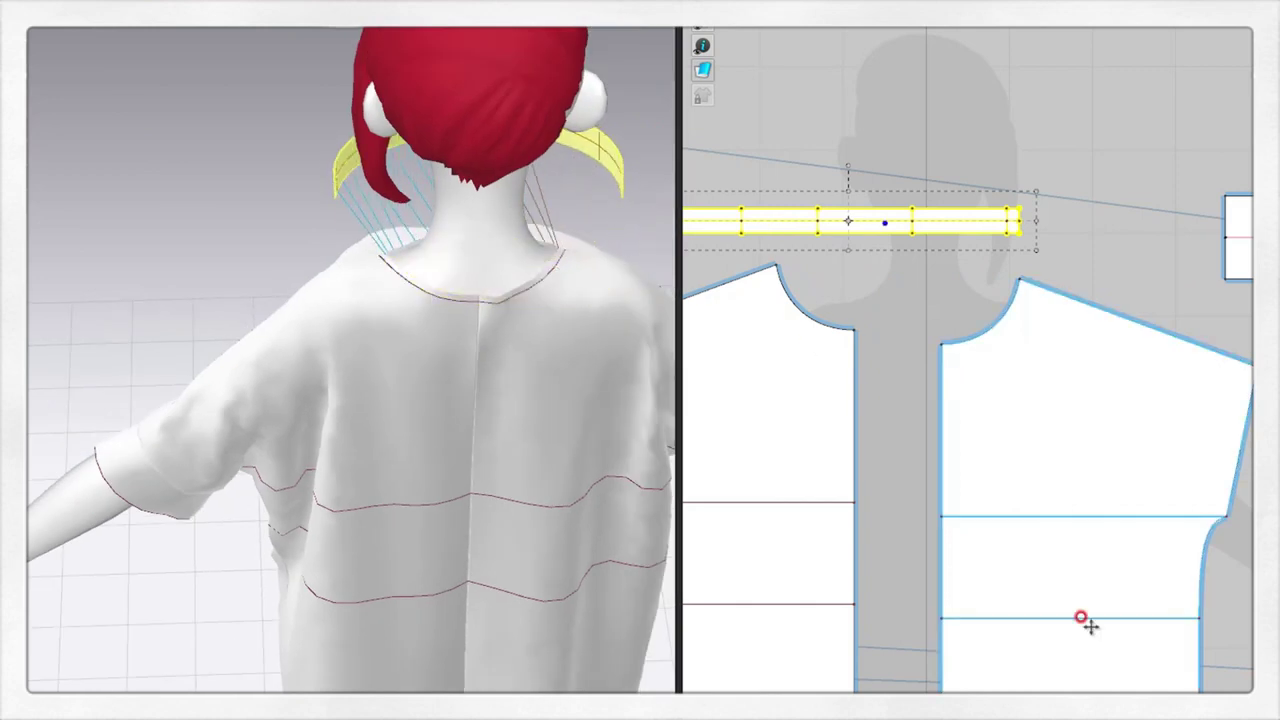
# Deselect the neckband and simulate so it settles around the neck.
pyautogui.moveTo(629, 423); pyautogui.dragTo(771, 337, button='right')
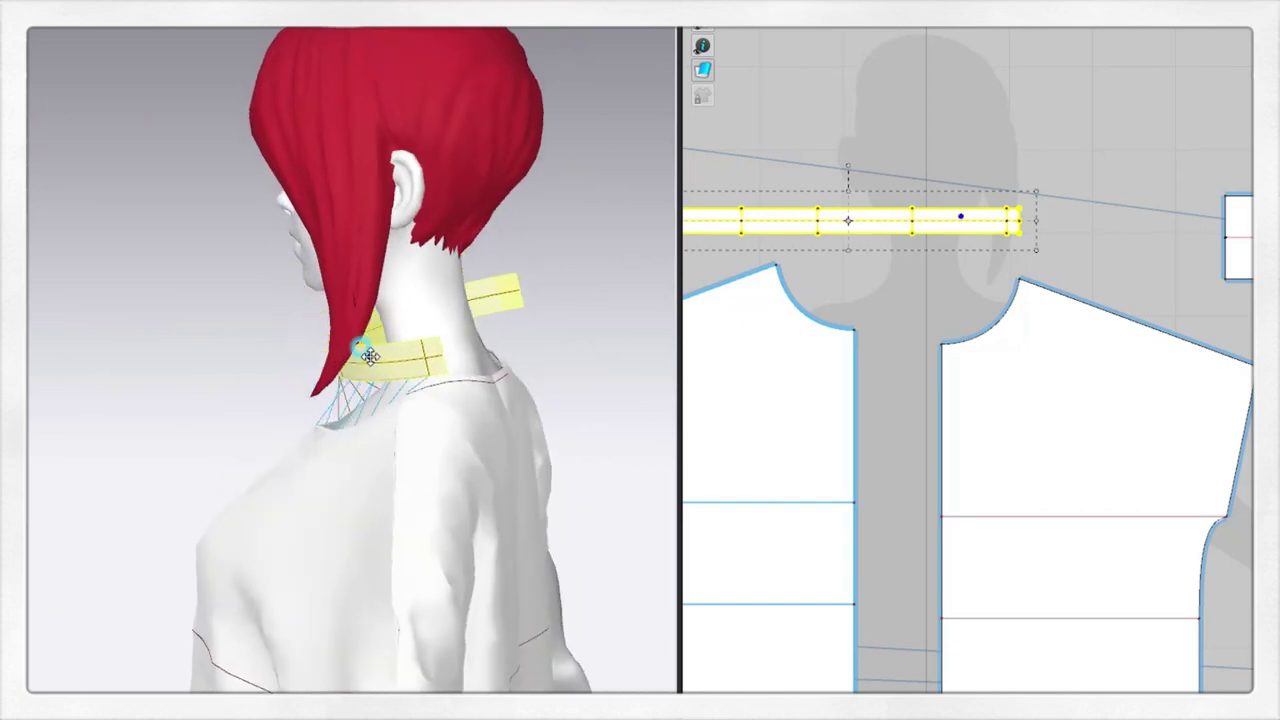
pyautogui.moveTo(370, 360); pyautogui.dragTo(334, 374, button='right')
pyautogui.moveTo(360, 420)
pyautogui.mouseDown(button='right')
pyautogui.moveTo(310, 375)
pyautogui.moveTo(400, 405)
pyautogui.mouseUp(button='right')
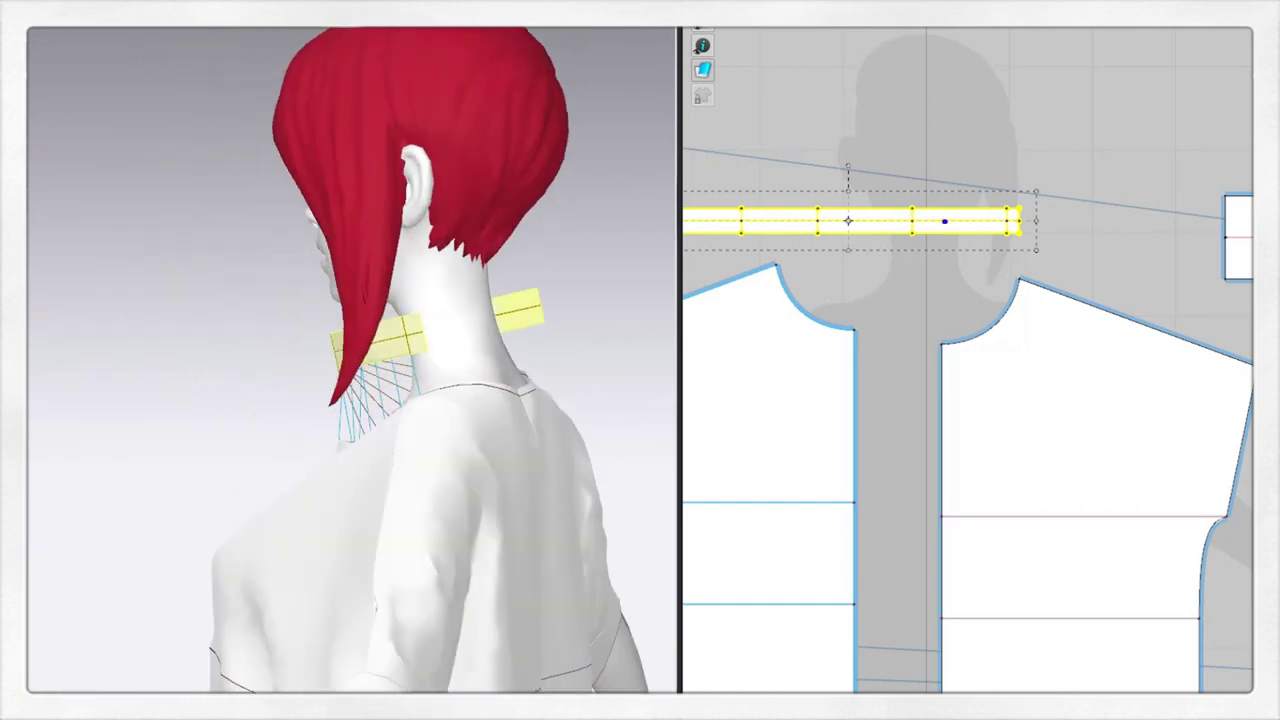
pyautogui.click(398, 352)
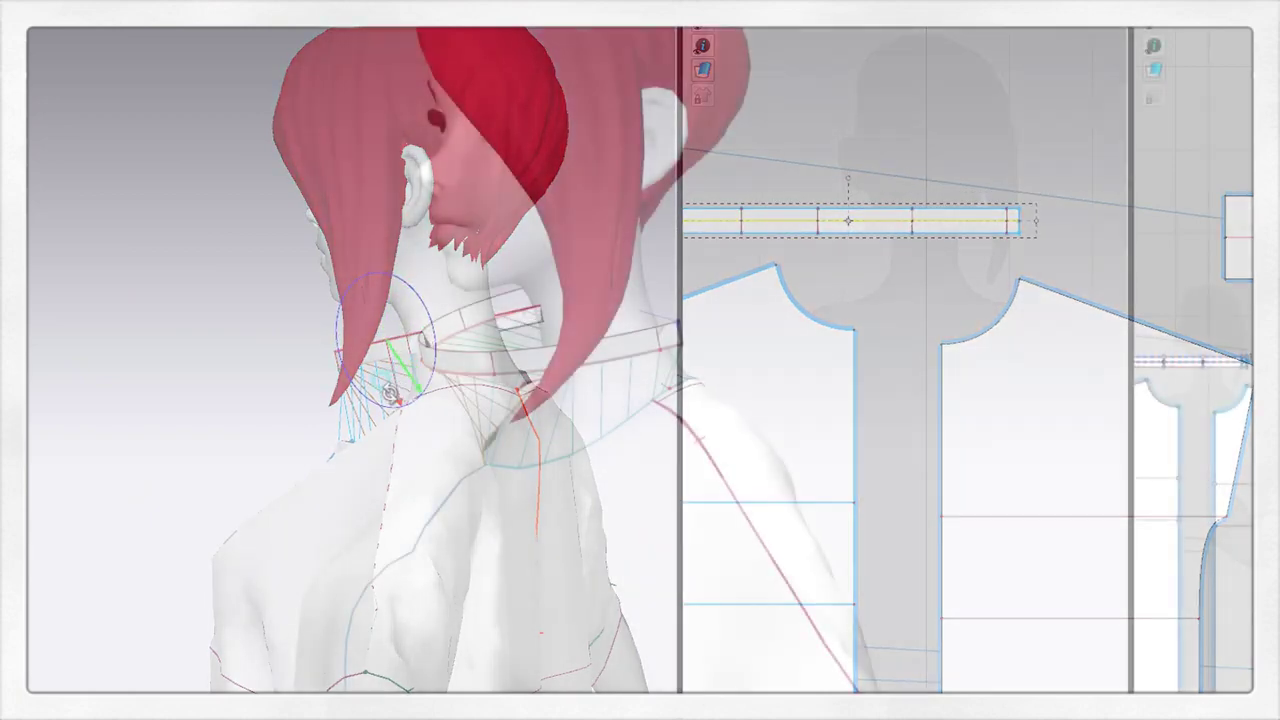
pyautogui.moveTo(663, 360)
pyautogui.mouseDown(button='right')
pyautogui.moveTo(472, 486)
pyautogui.moveTo(627, 503)
pyautogui.mouseUp(button='right')
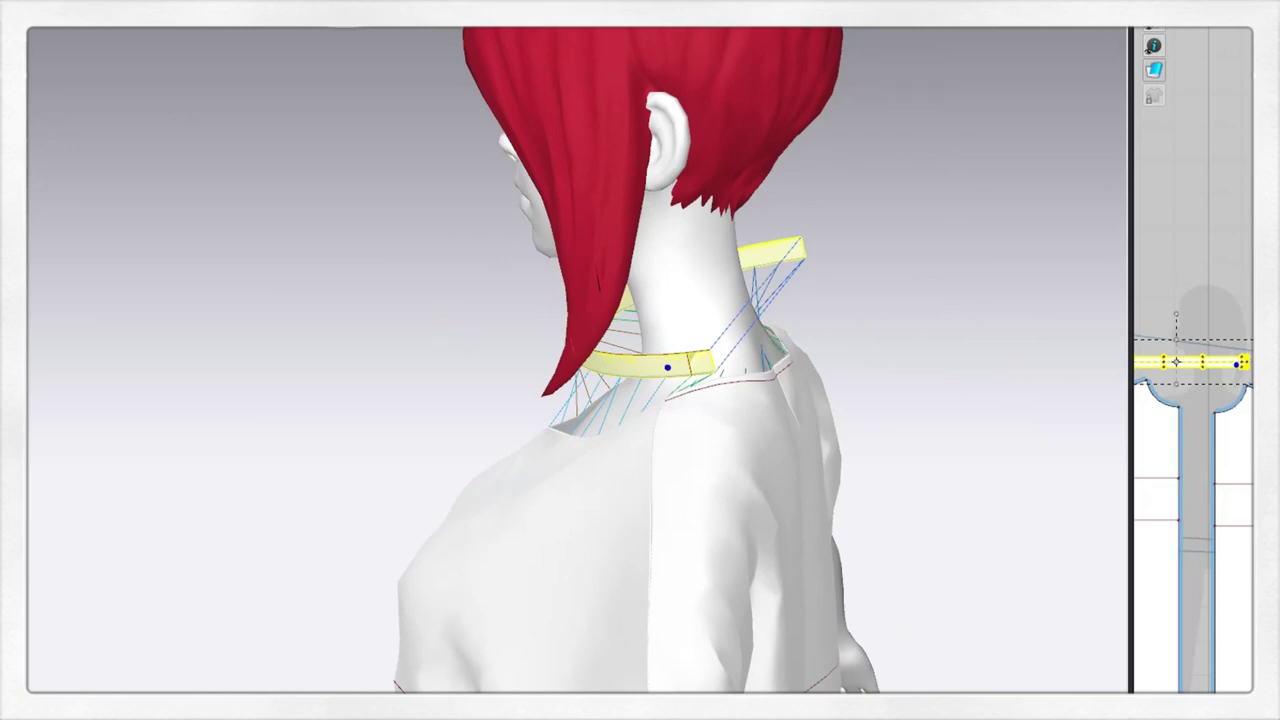
pyautogui.press('space')
# Zoom out to inspect the finished dress and widen the 2D pattern window.
pyautogui.moveTo(694, 443); pyautogui.dragTo(812, 460, button='right')
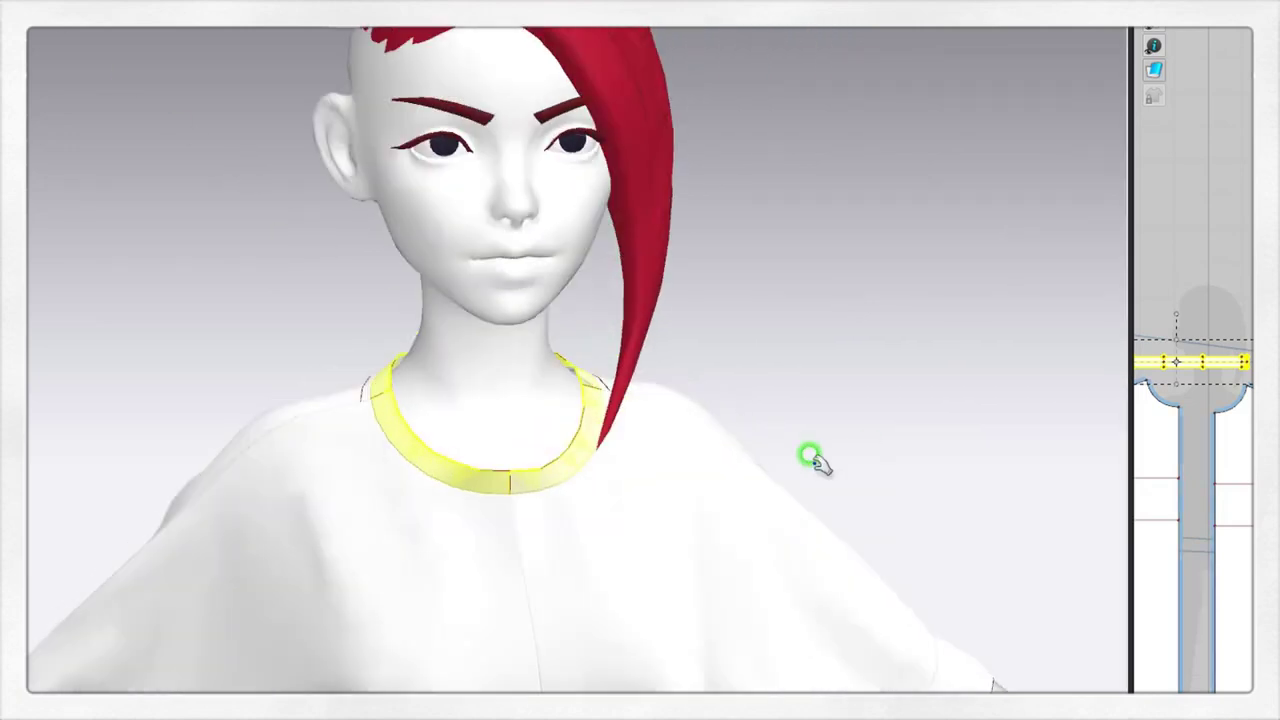
pyautogui.scroll(-3, 731, 466)
pyautogui.scroll(-3, 700, 586)
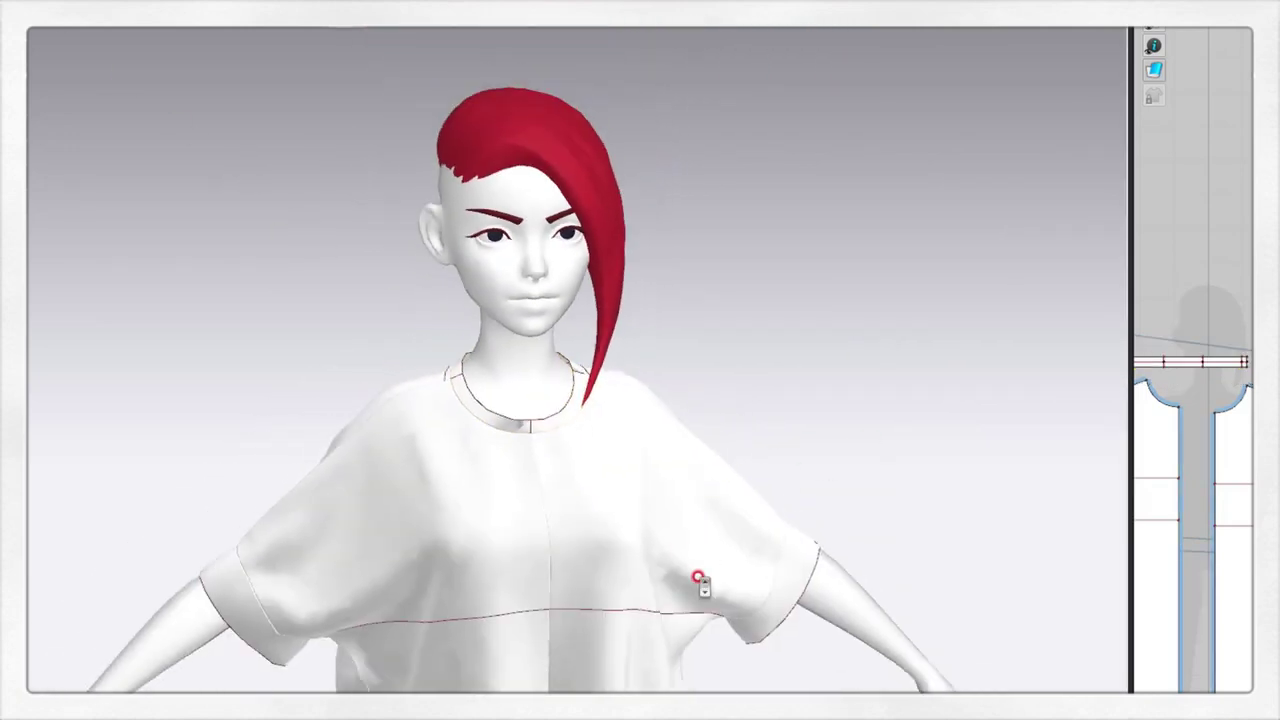
pyautogui.scroll(-1, 574, 491)
pyautogui.scroll(-1, 595, 505)
pyautogui.rightClick(583, 458)
pyautogui.click(851, 443)
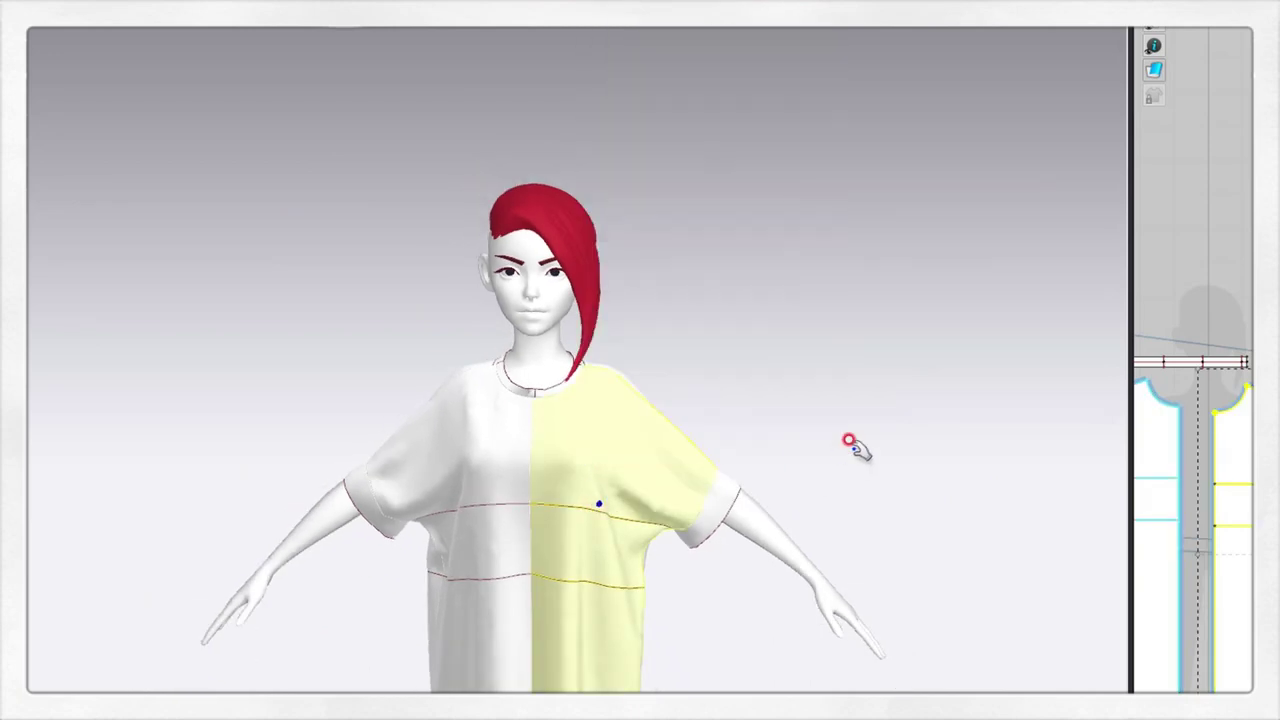
pyautogui.scroll(-2, 690, 604)
pyautogui.moveTo(1128, 410); pyautogui.dragTo(872, 409)
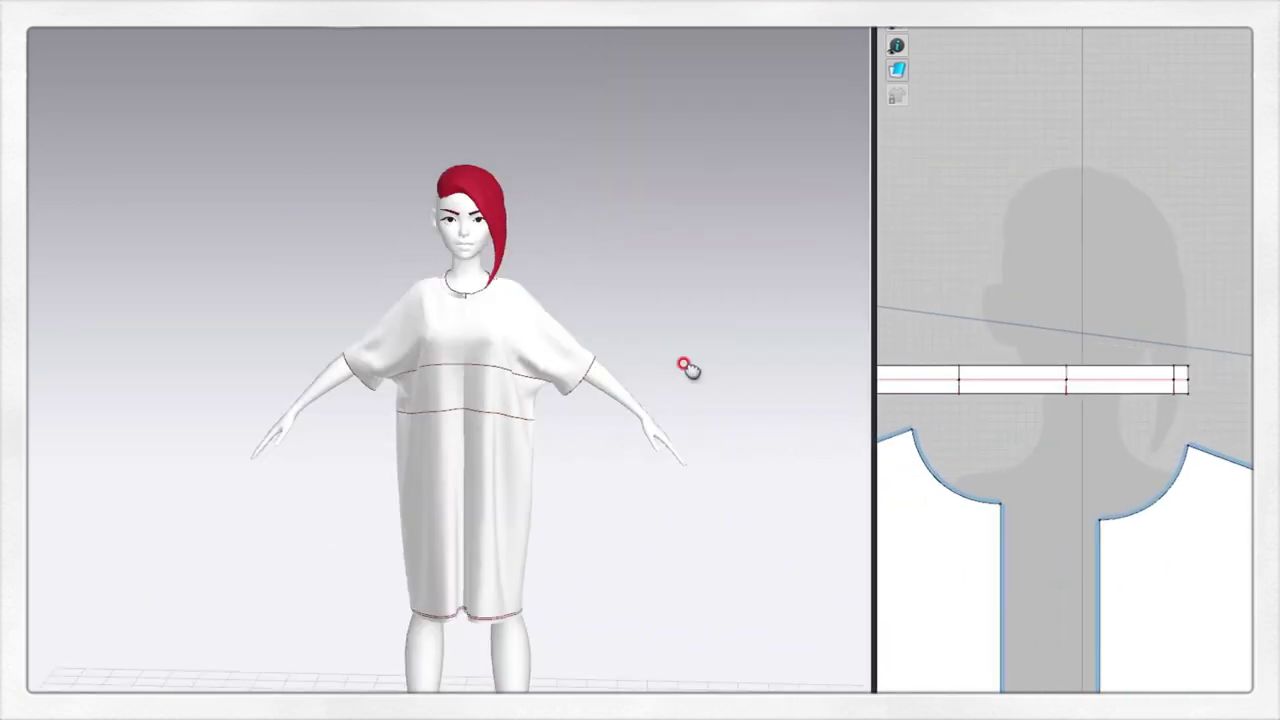
# Apply the Jigglypuff image as the dress fabric texture and view the print from the front.
pyautogui.moveTo(689, 366)
pyautogui.mouseDown(button='right')
pyautogui.moveTo(697, 543)
pyautogui.moveTo(507, 490)
pyautogui.moveTo(555, 270)
pyautogui.mouseUp(button='right')
pyautogui.click(507, 490)
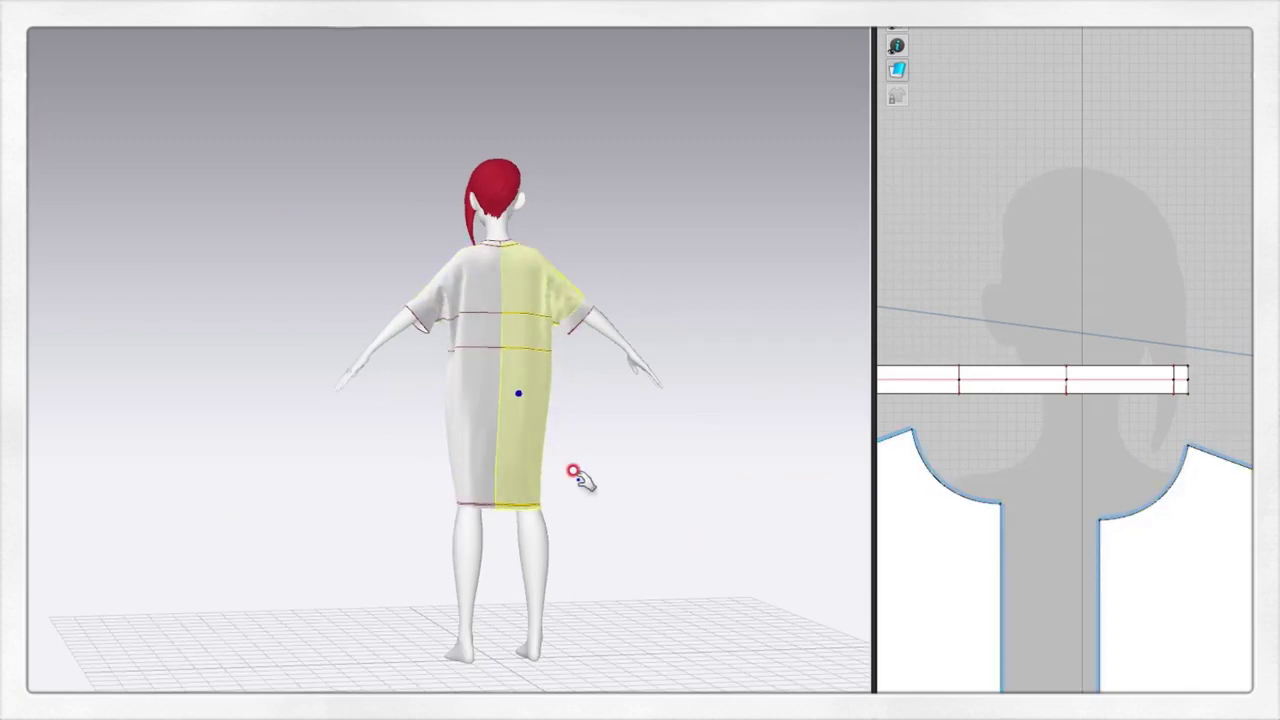
pyautogui.moveTo(571, 480); pyautogui.dragTo(671, 471, button='right')
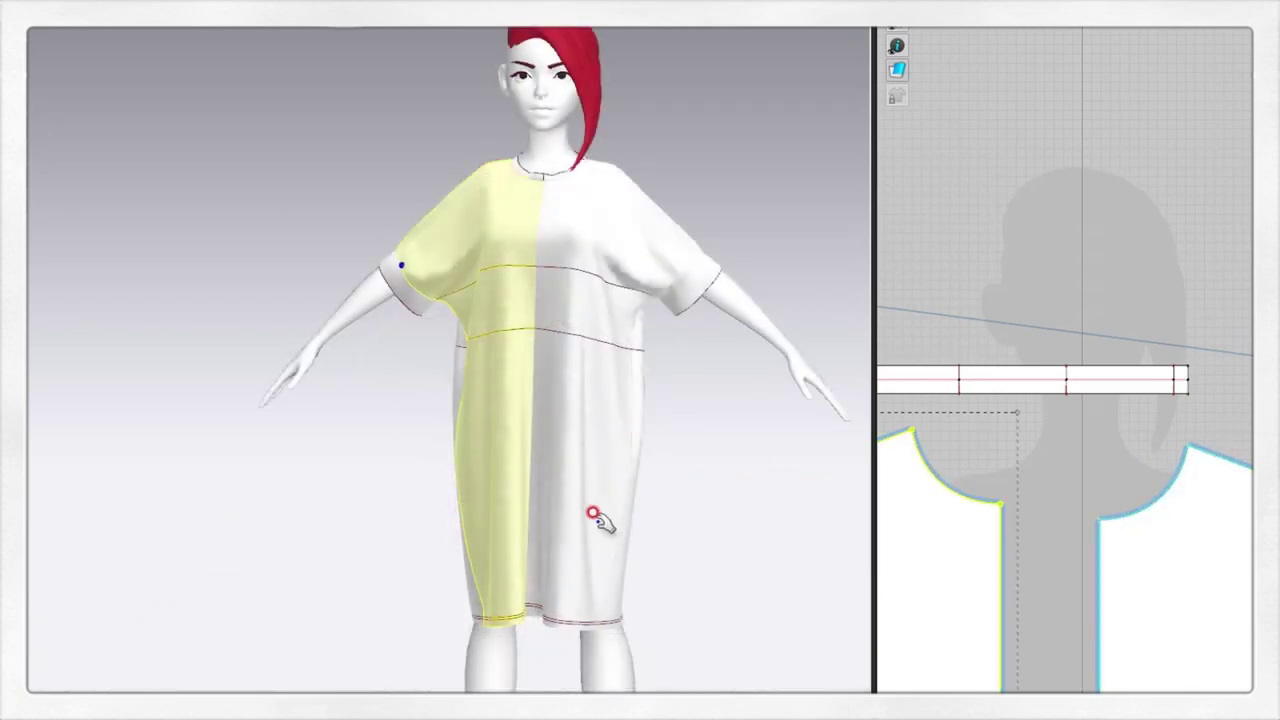
pyautogui.click(751, 503)
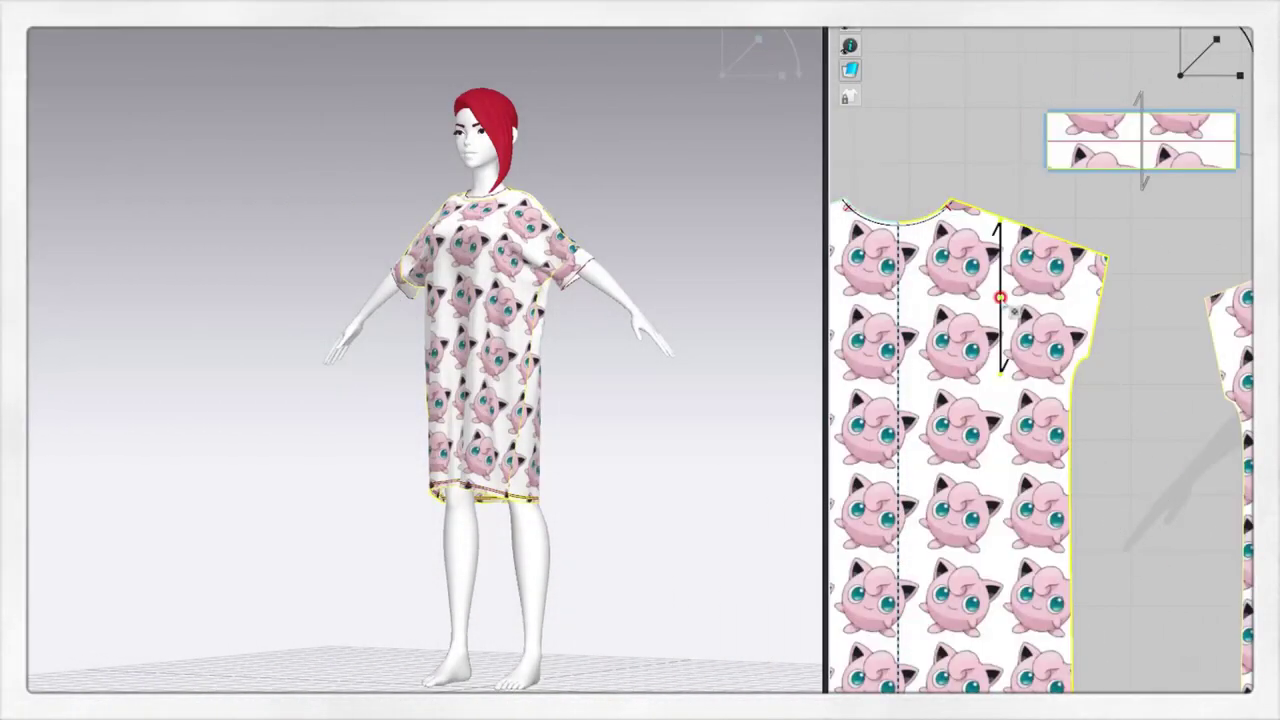
# Scale the Jigglypuff texture up so one large Jigglypuff fills the dress front.
pyautogui.moveTo(1198, 53); pyautogui.dragTo(1215, 40)
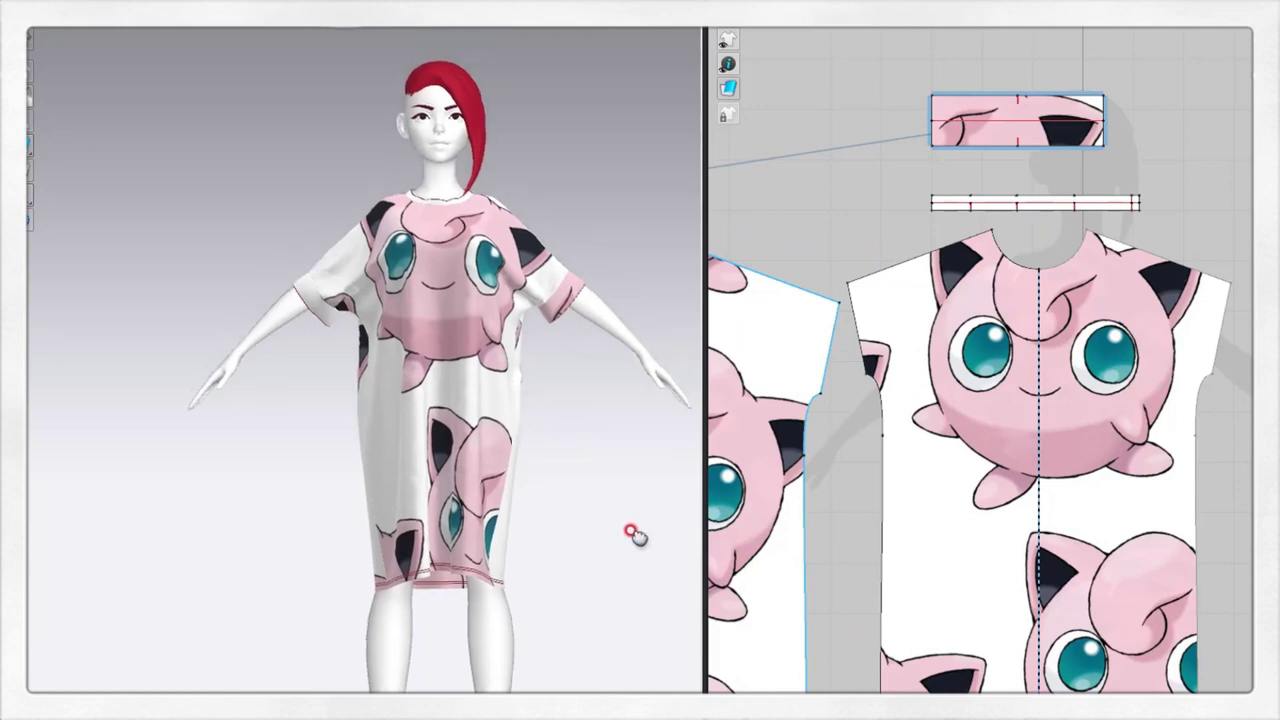
pyautogui.scroll(2, 660, 547)
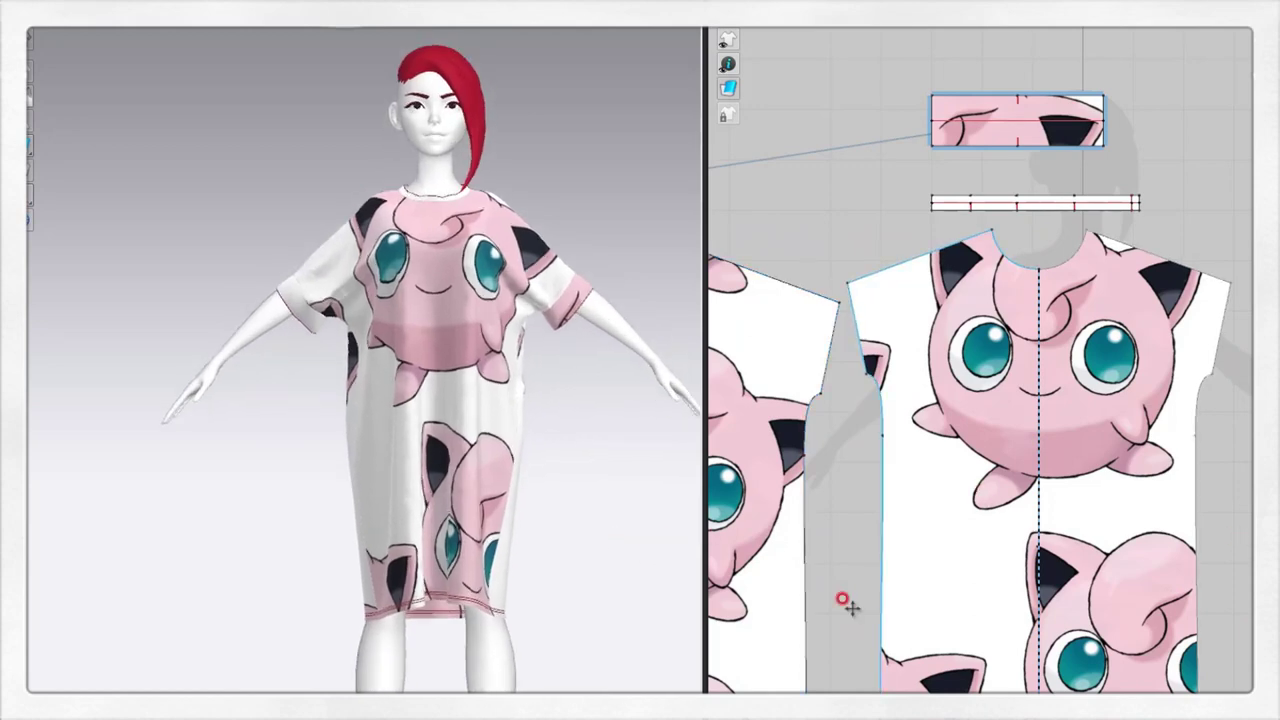
pyautogui.moveTo(597, 690)
pyautogui.mouseDown(button='right')
pyautogui.moveTo(466, 671)
pyautogui.moveTo(523, 651)
pyautogui.moveTo(586, 671)
pyautogui.moveTo(567, 683)
pyautogui.moveTo(617, 662)
pyautogui.mouseUp(button='right')
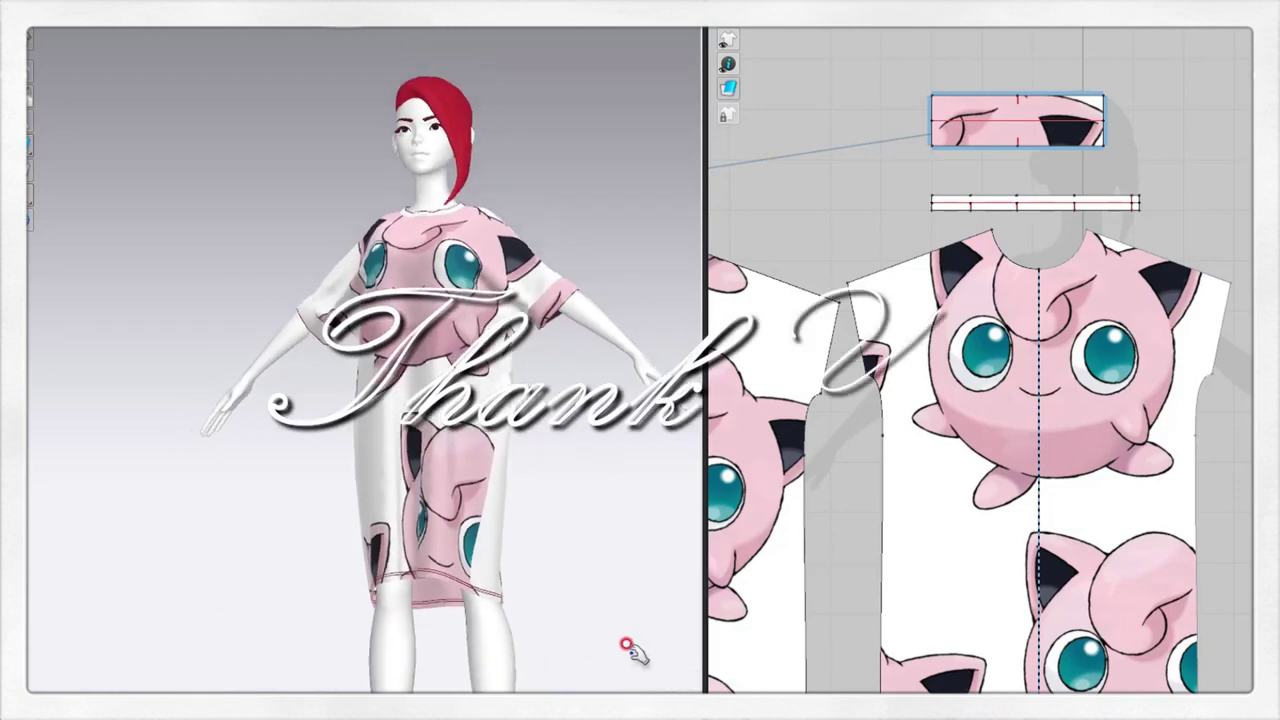